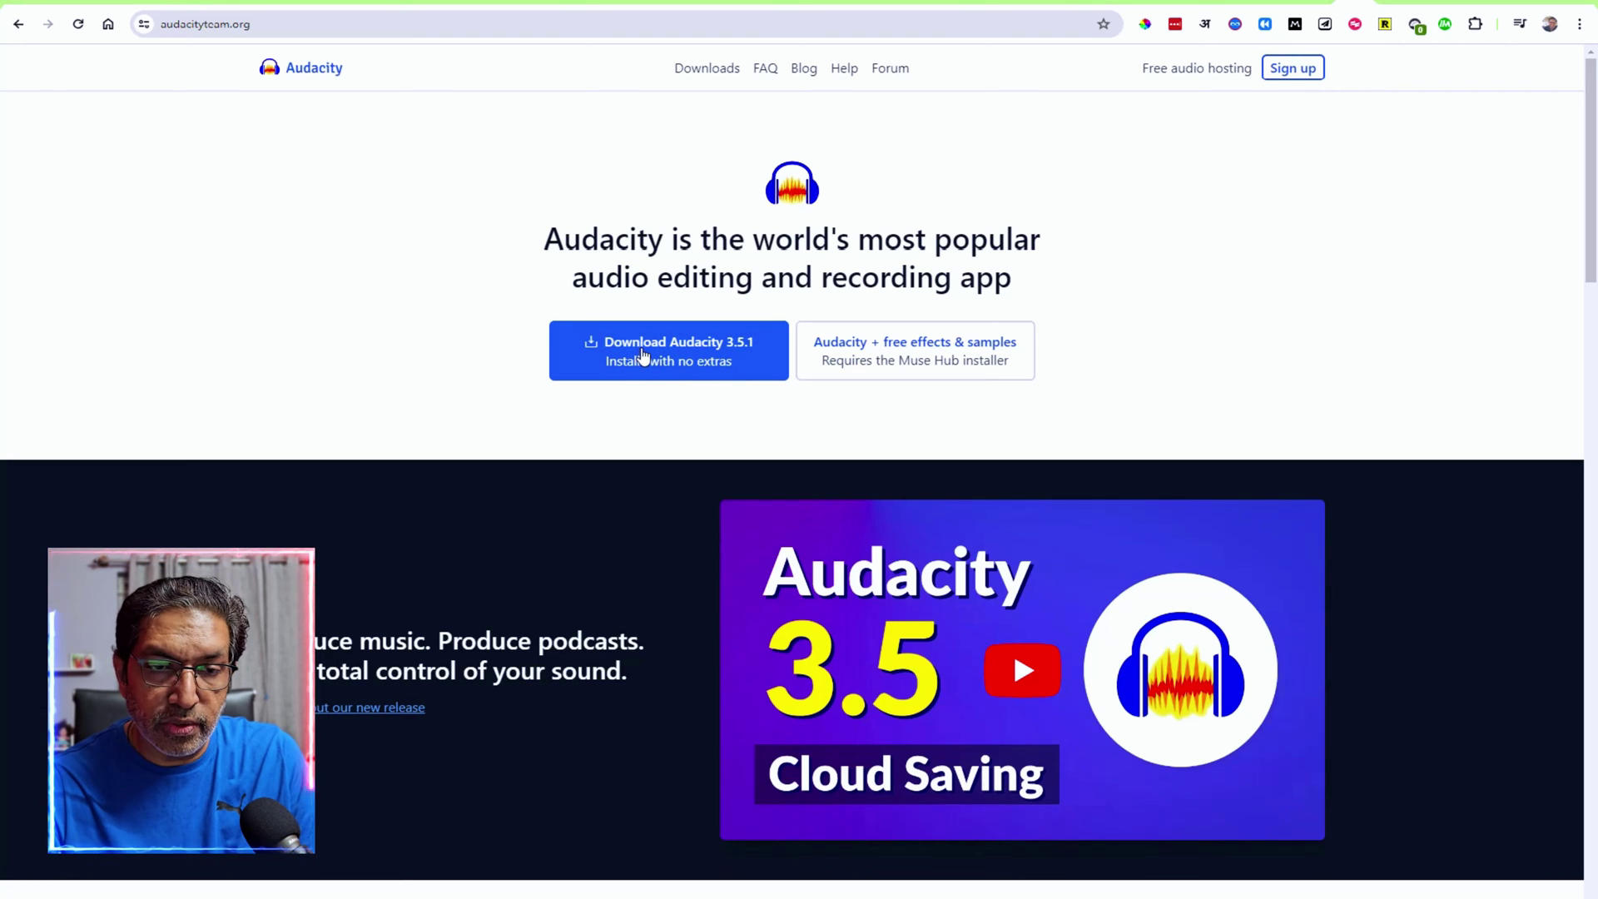
# - Start the Audacity 3.5.1 installer download in Chrome, then cancel the Save As dialog
pyautogui.click(666, 349)
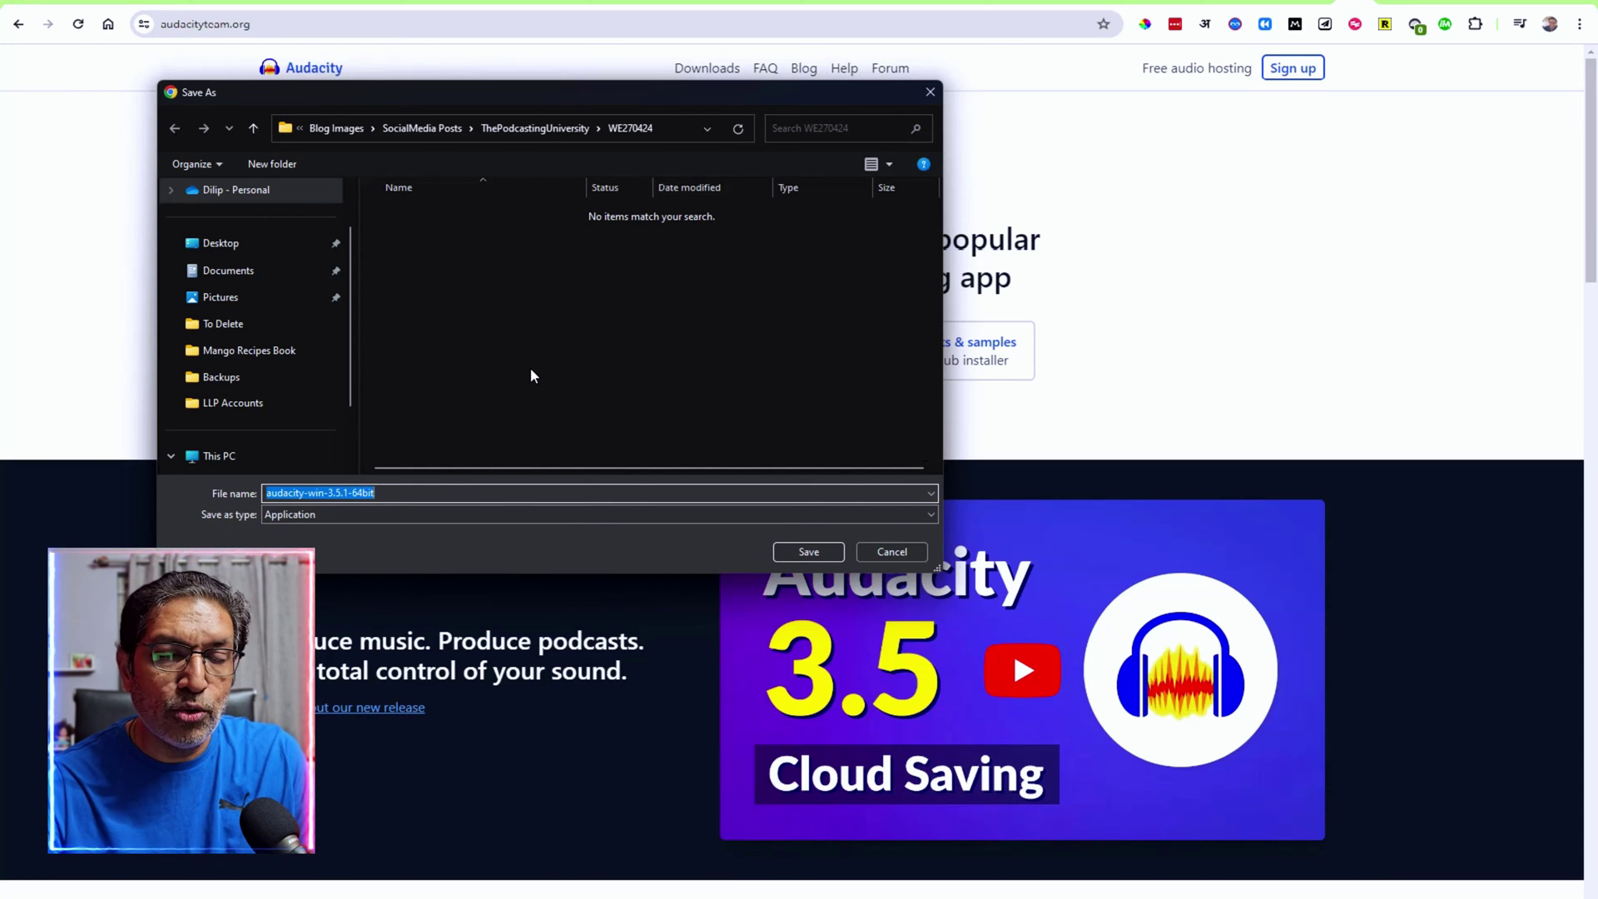
pyautogui.click(891, 552)
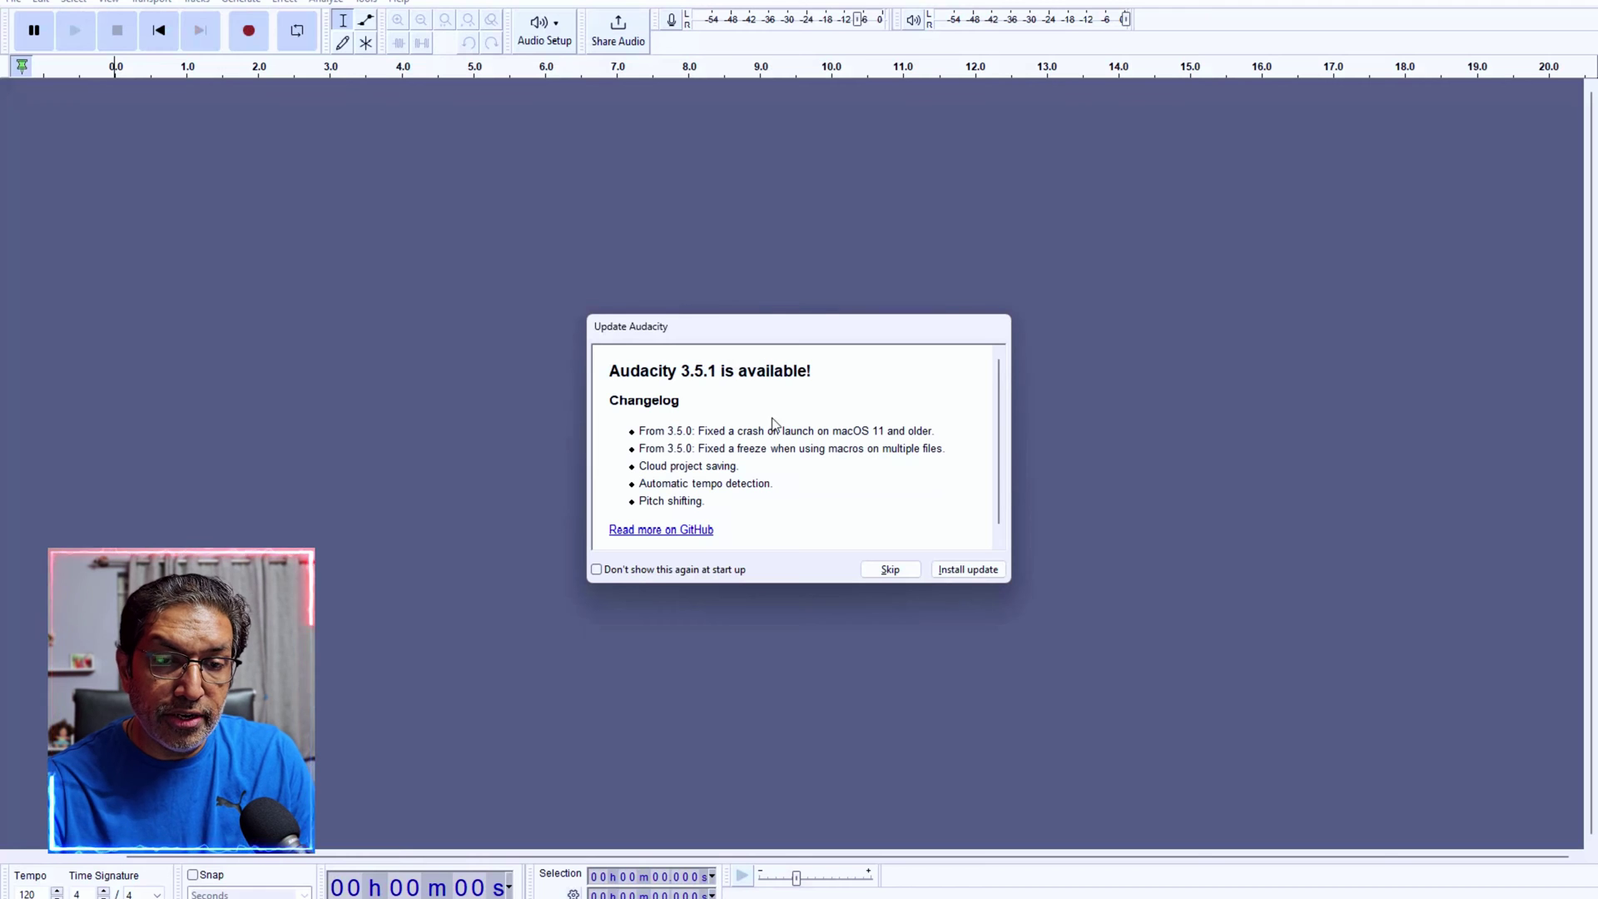
# - Skip the Audacity 3.5.1 update offered in the Update Audacity dialog
pyautogui.click(892, 569)
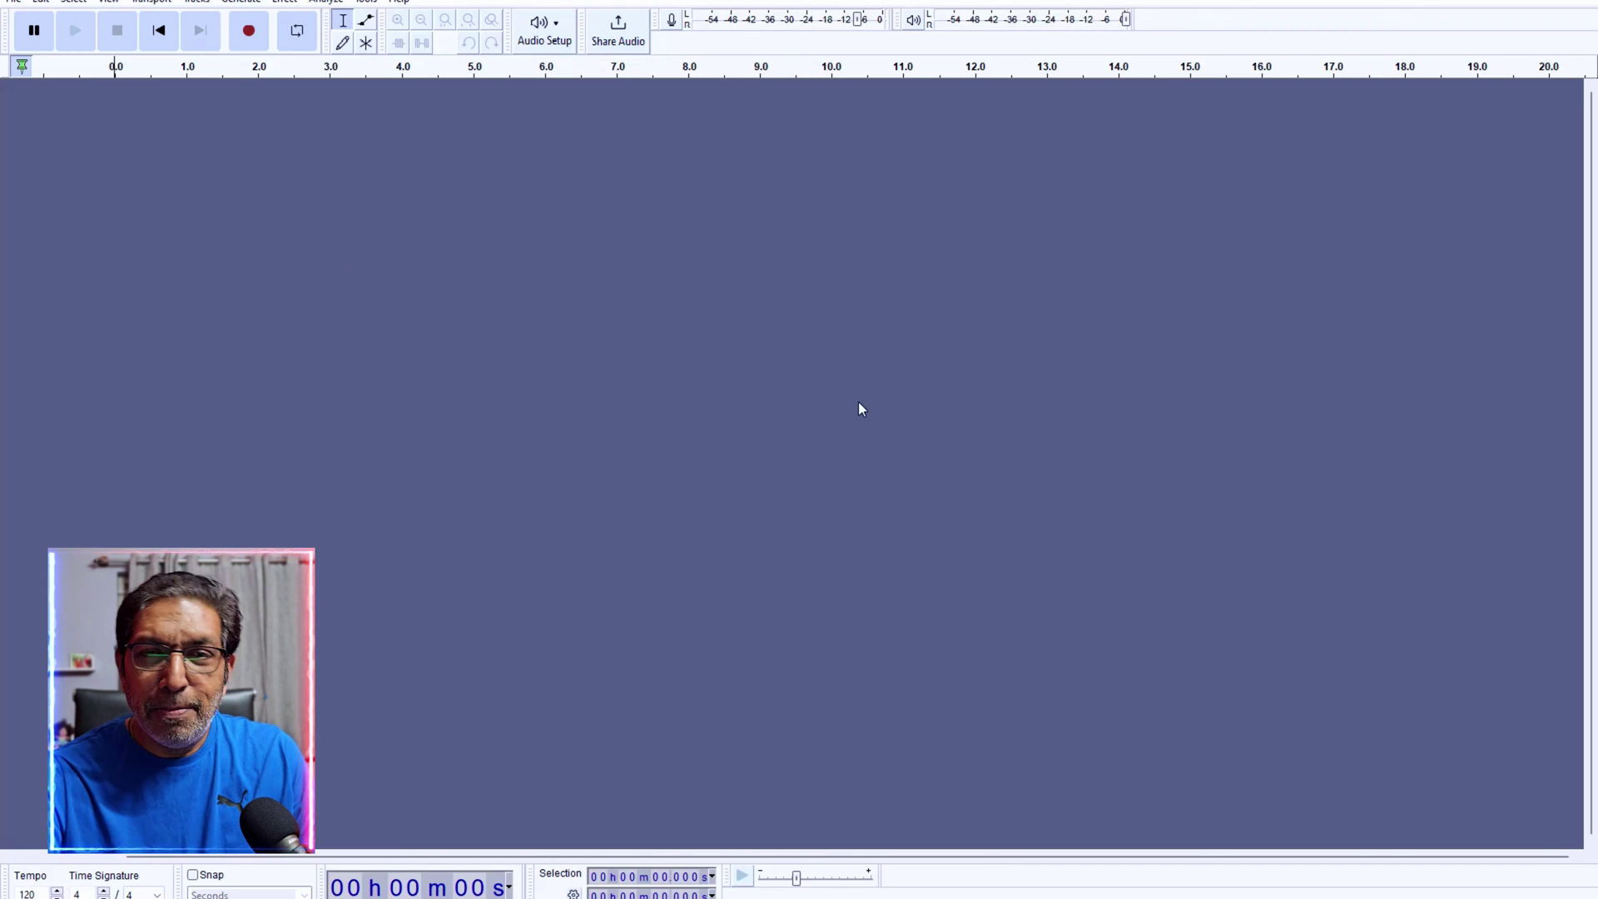
pyautogui.click(41, 2)
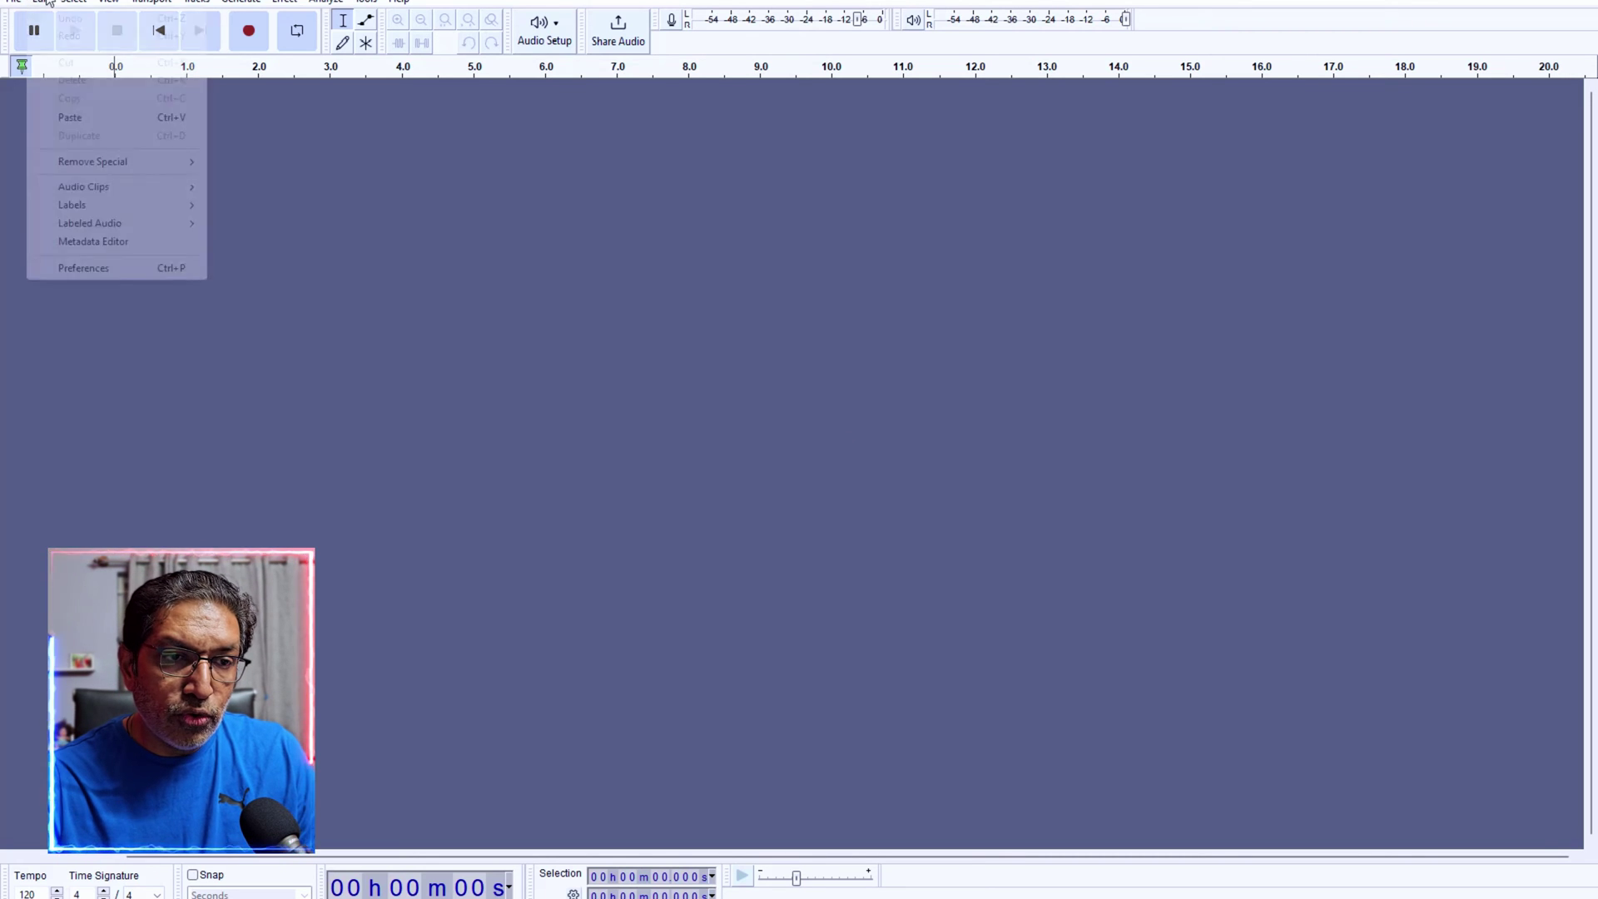
pyautogui.click(97, 268)
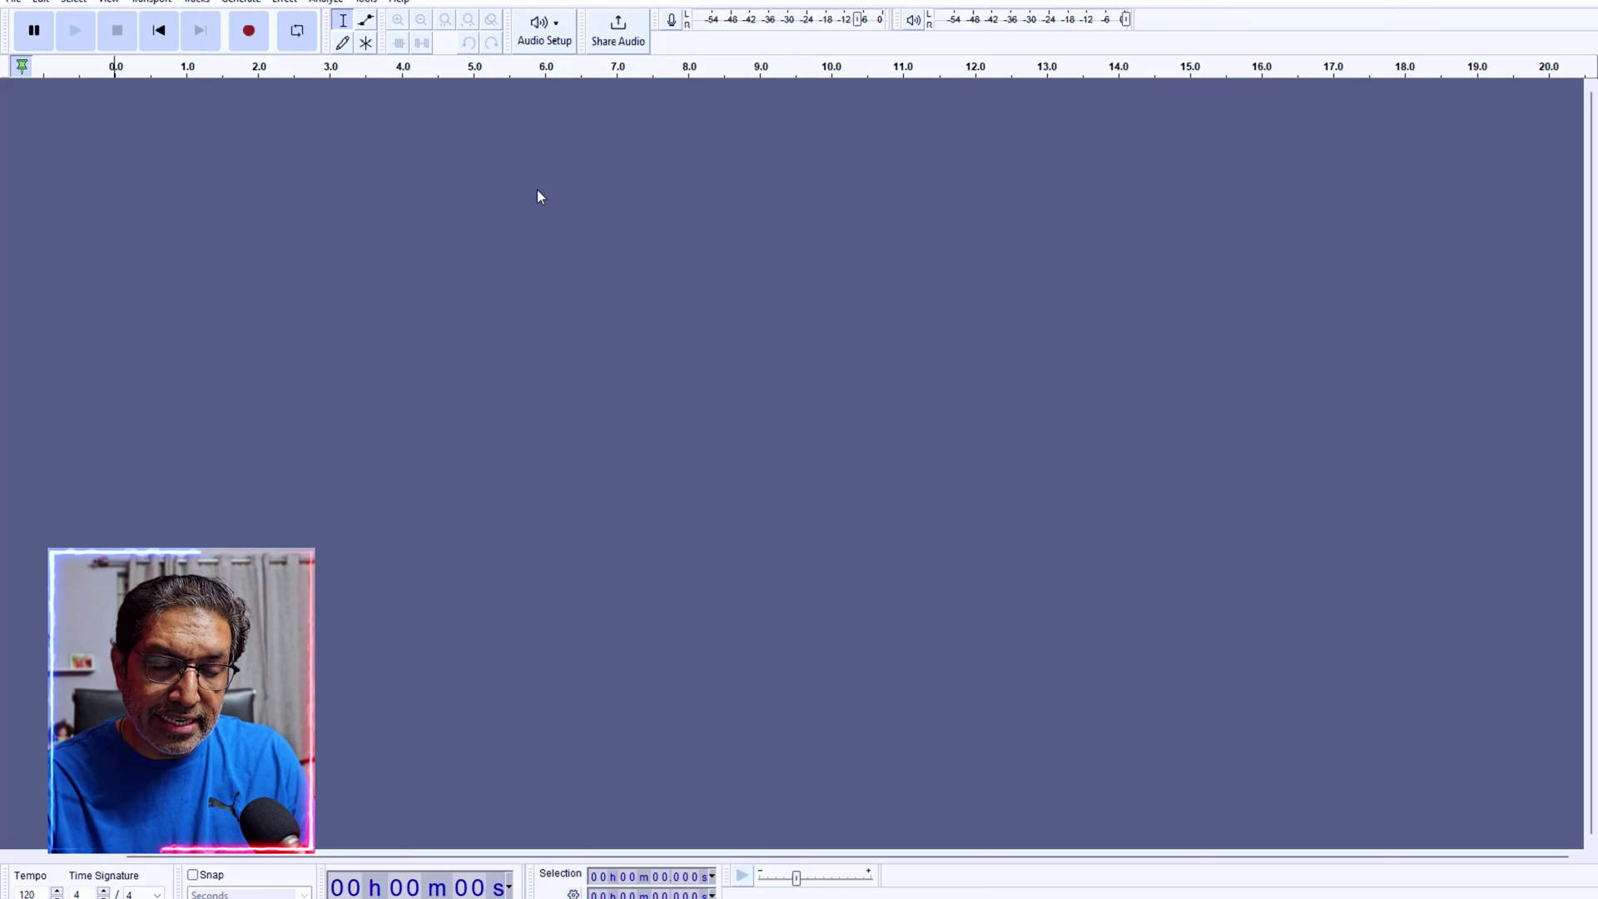
pyautogui.click(575, 283)
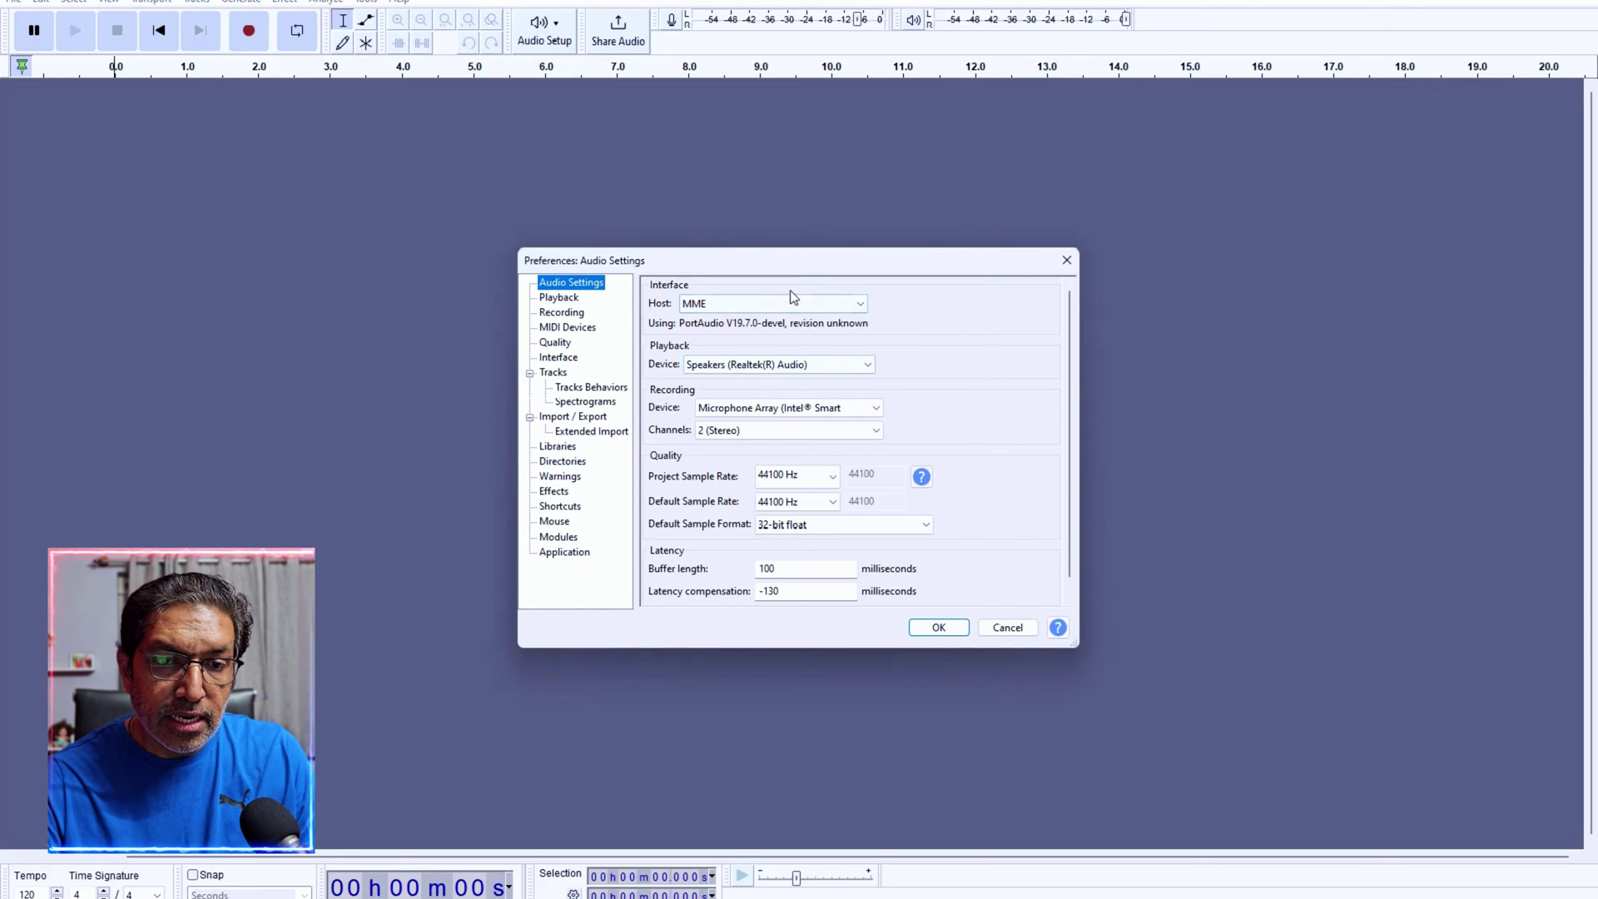
pyautogui.scroll(-1, 987, 436)
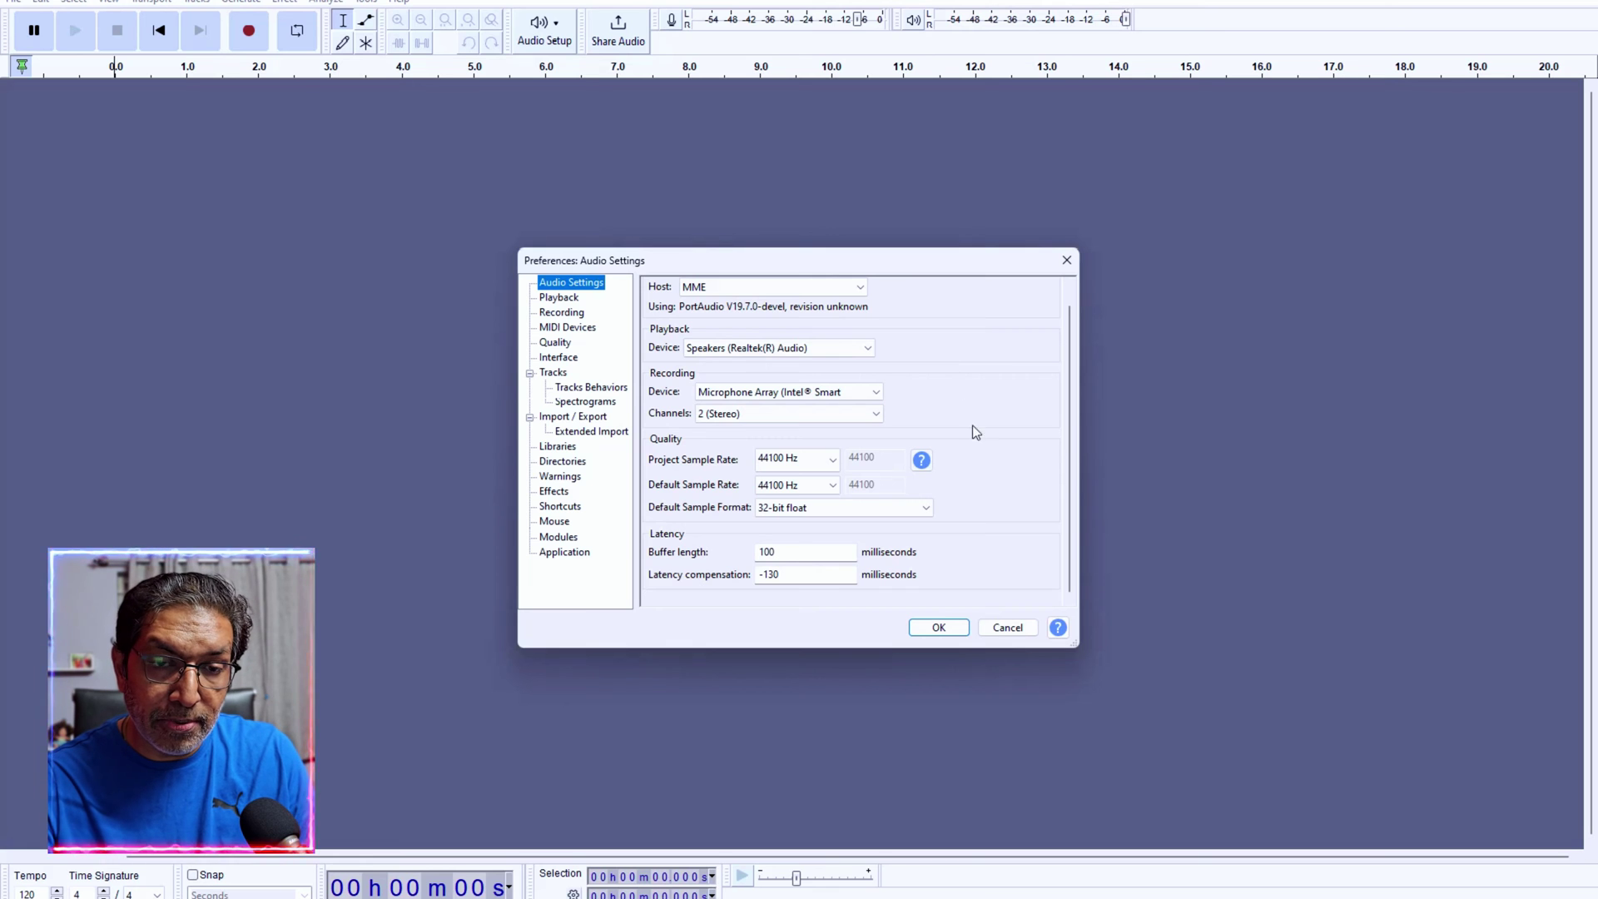
pyautogui.click(1010, 628)
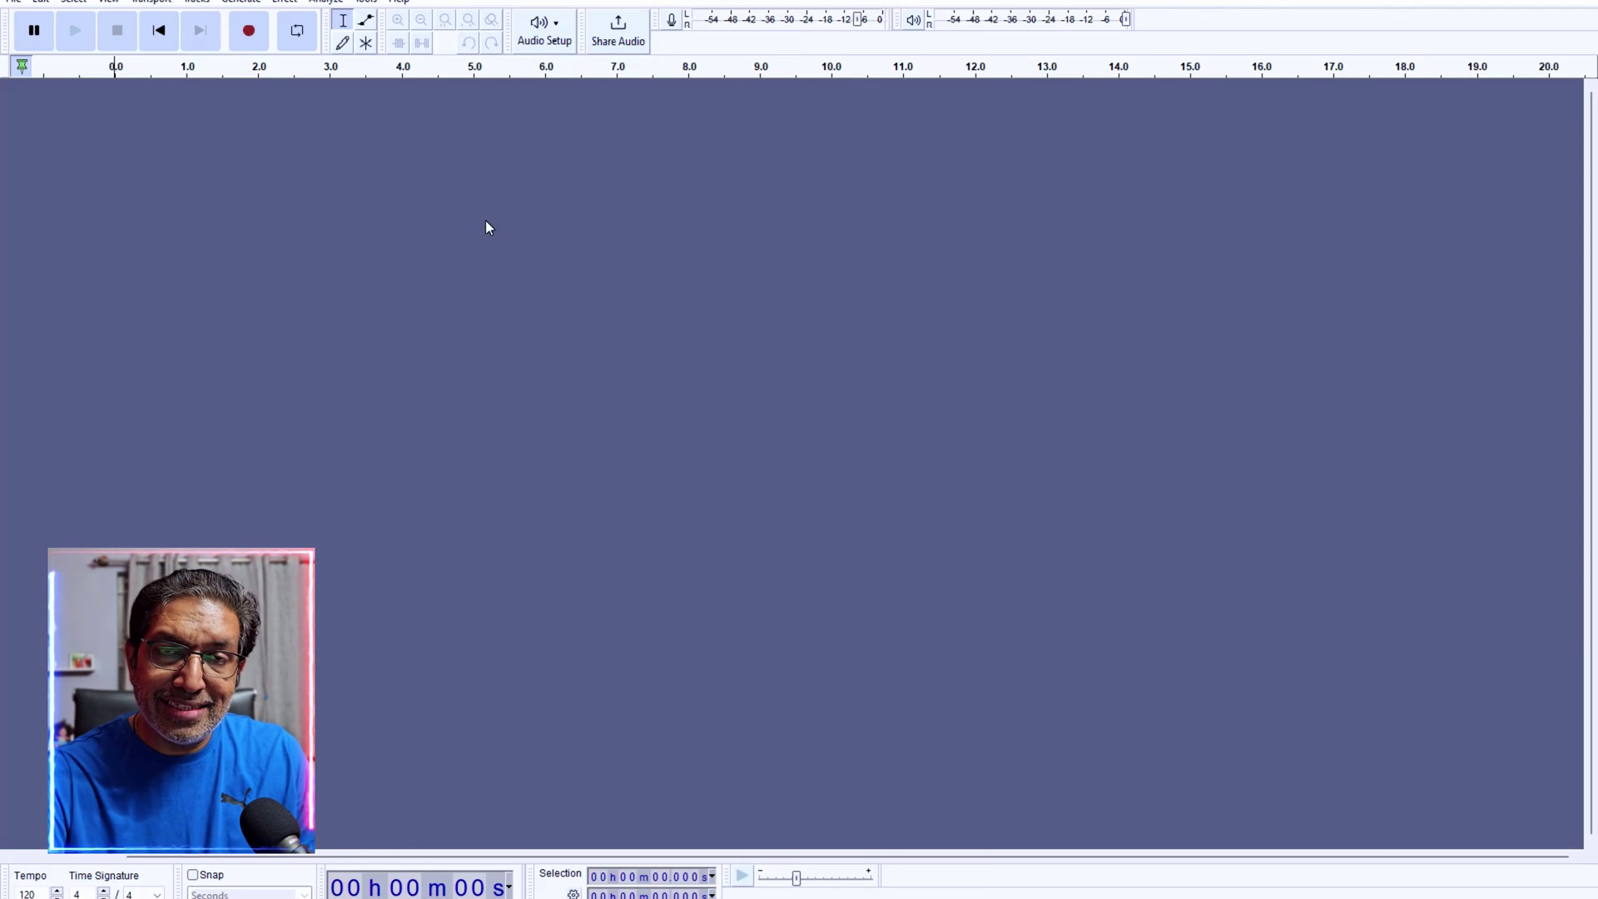
# - Choose Microphone (USB Audio CODEC) as the recording device under Audio Setup
pyautogui.click(548, 32)
pyautogui.moveTo(591, 117)
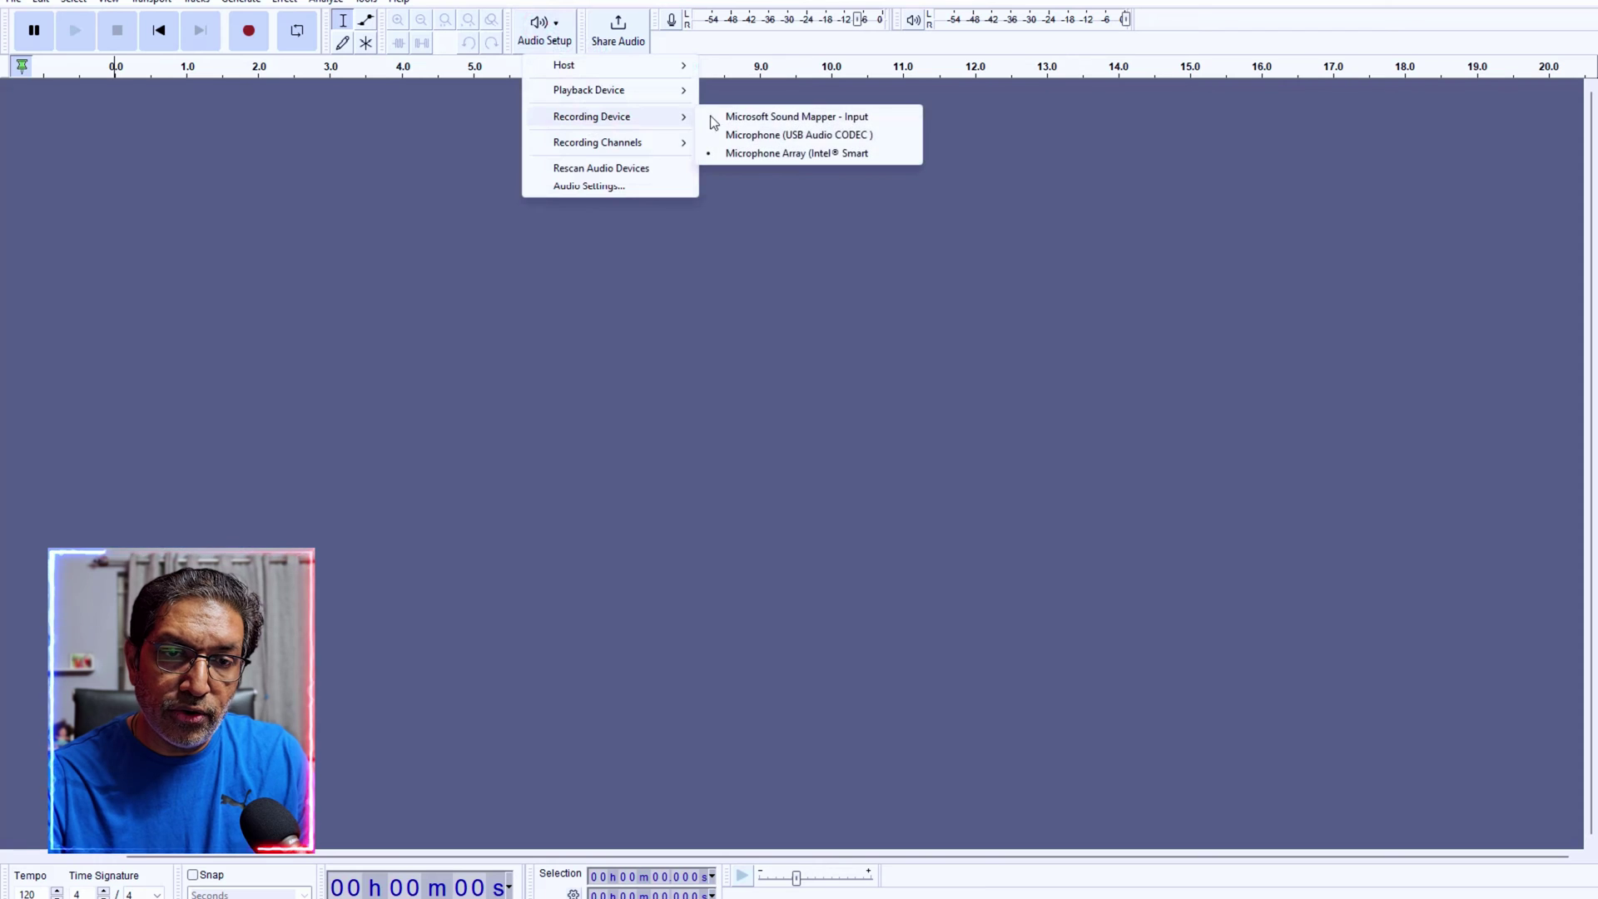
pyautogui.moveTo(666, 122)
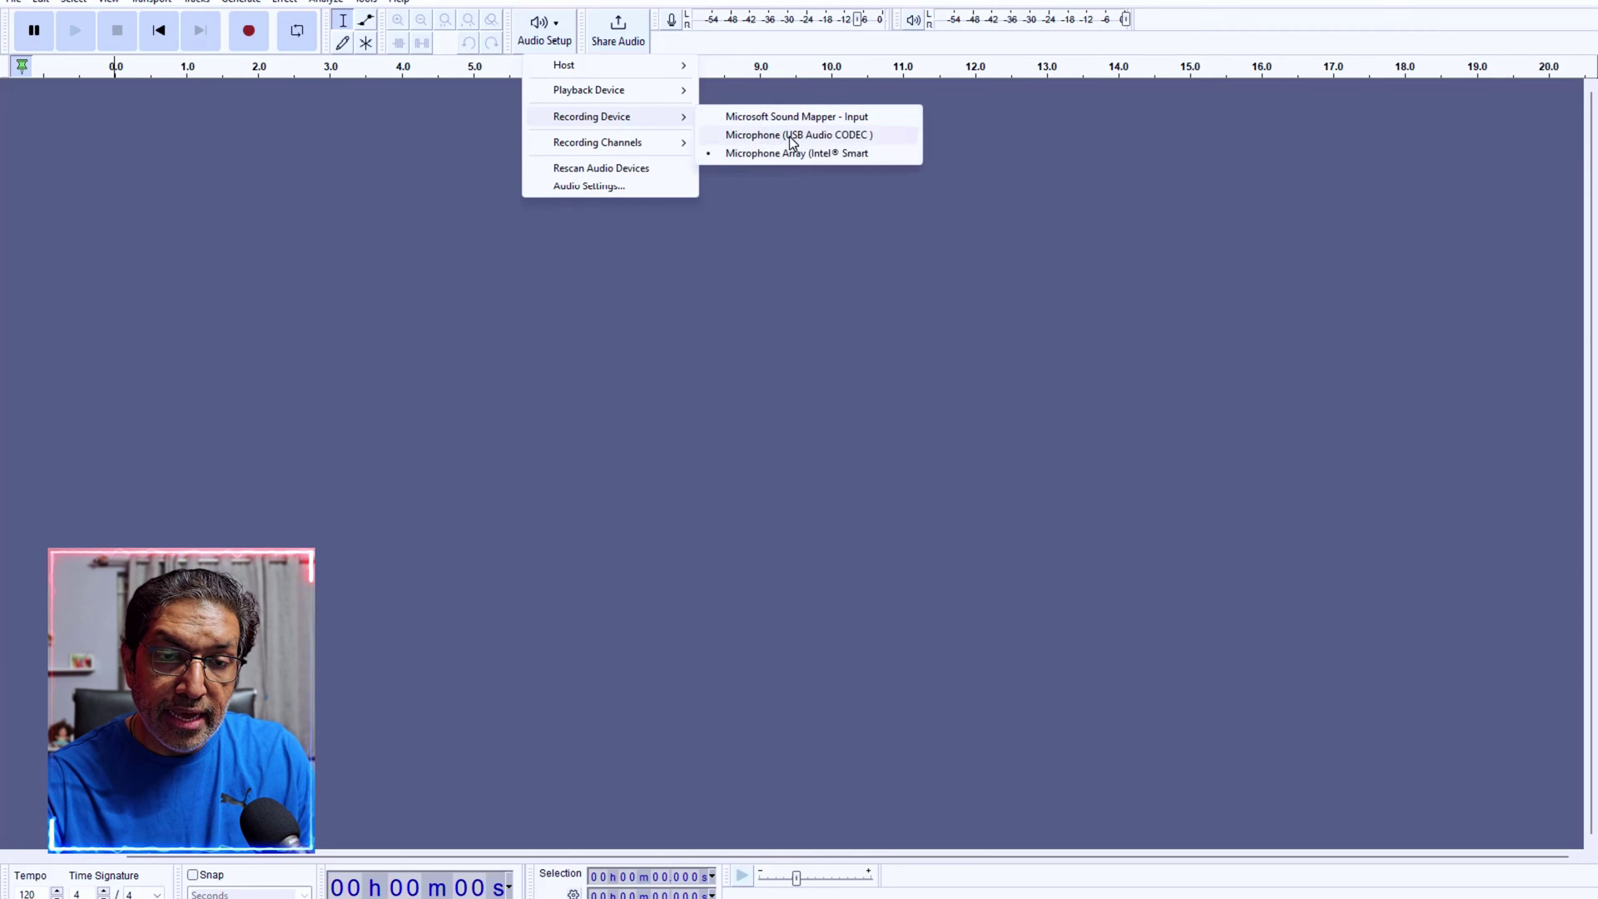
pyautogui.click(791, 137)
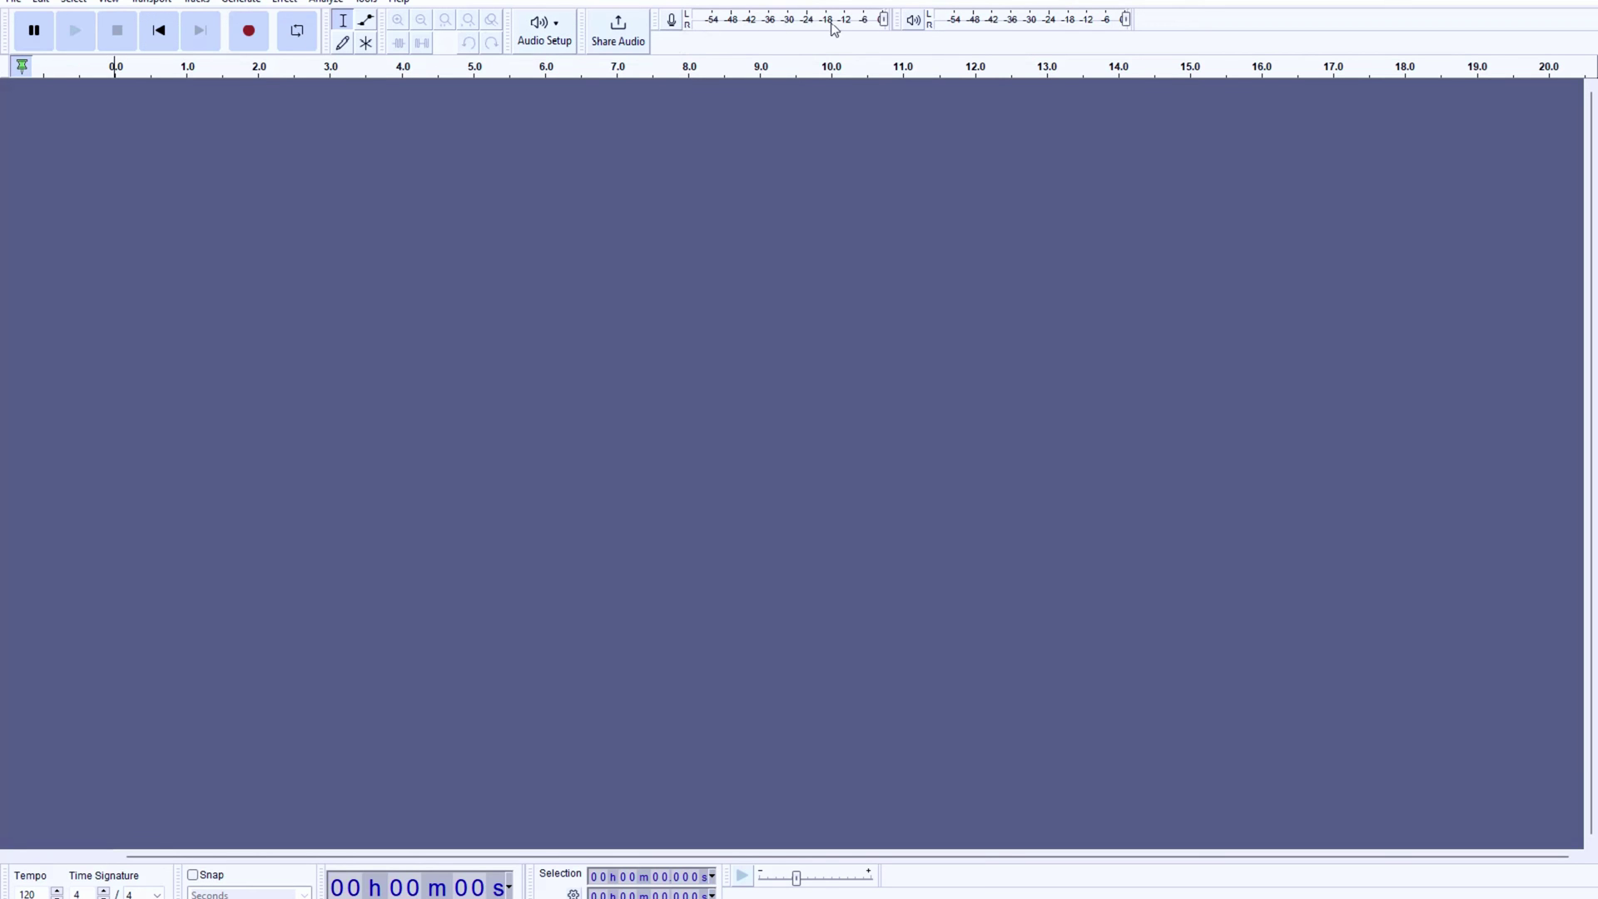
# - Begin recording voice into a new stereo track, Audio 1
pyautogui.click(883, 23)
pyautogui.click(249, 34)
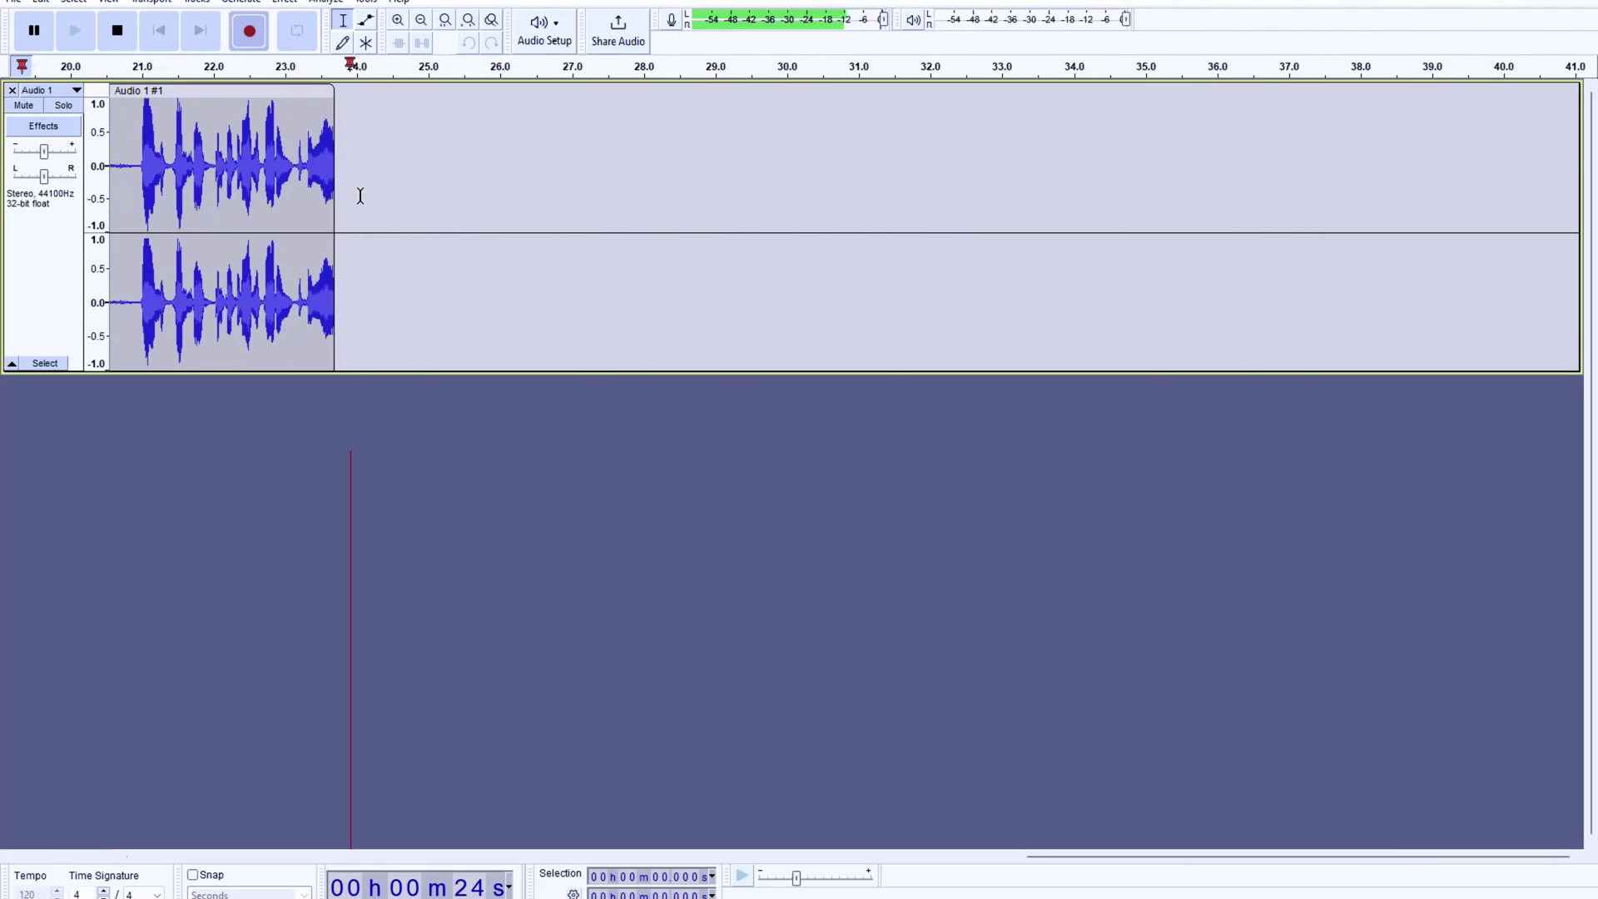
# - Stop the recording, play the roughly 28-second take back from the start, then stop playback
pyautogui.click(118, 31)
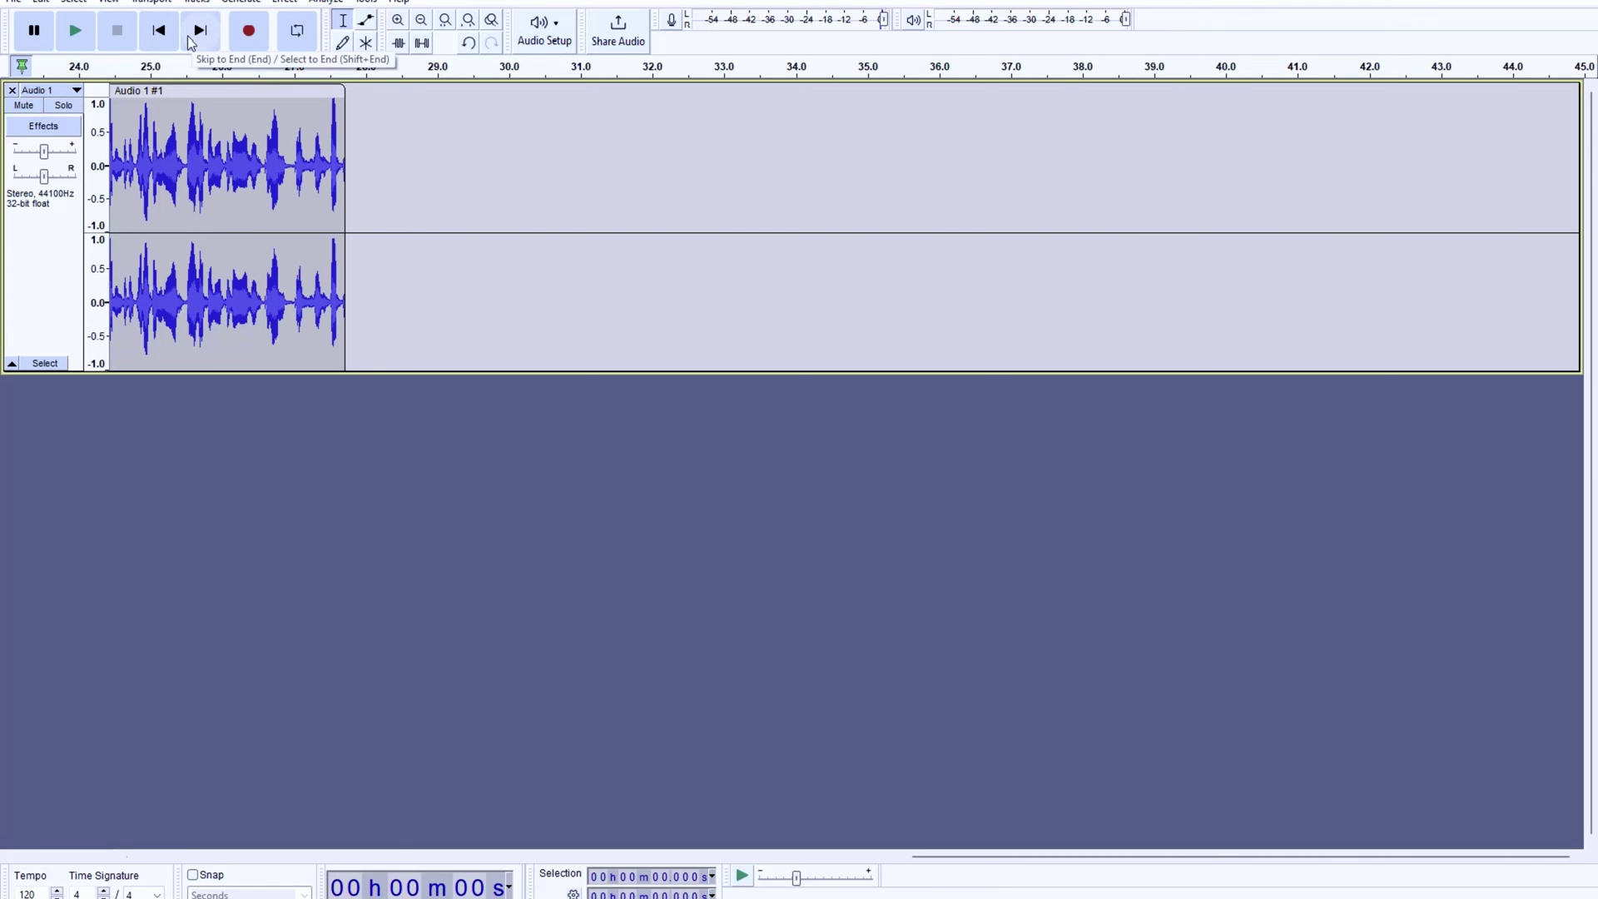
pyautogui.click(161, 32)
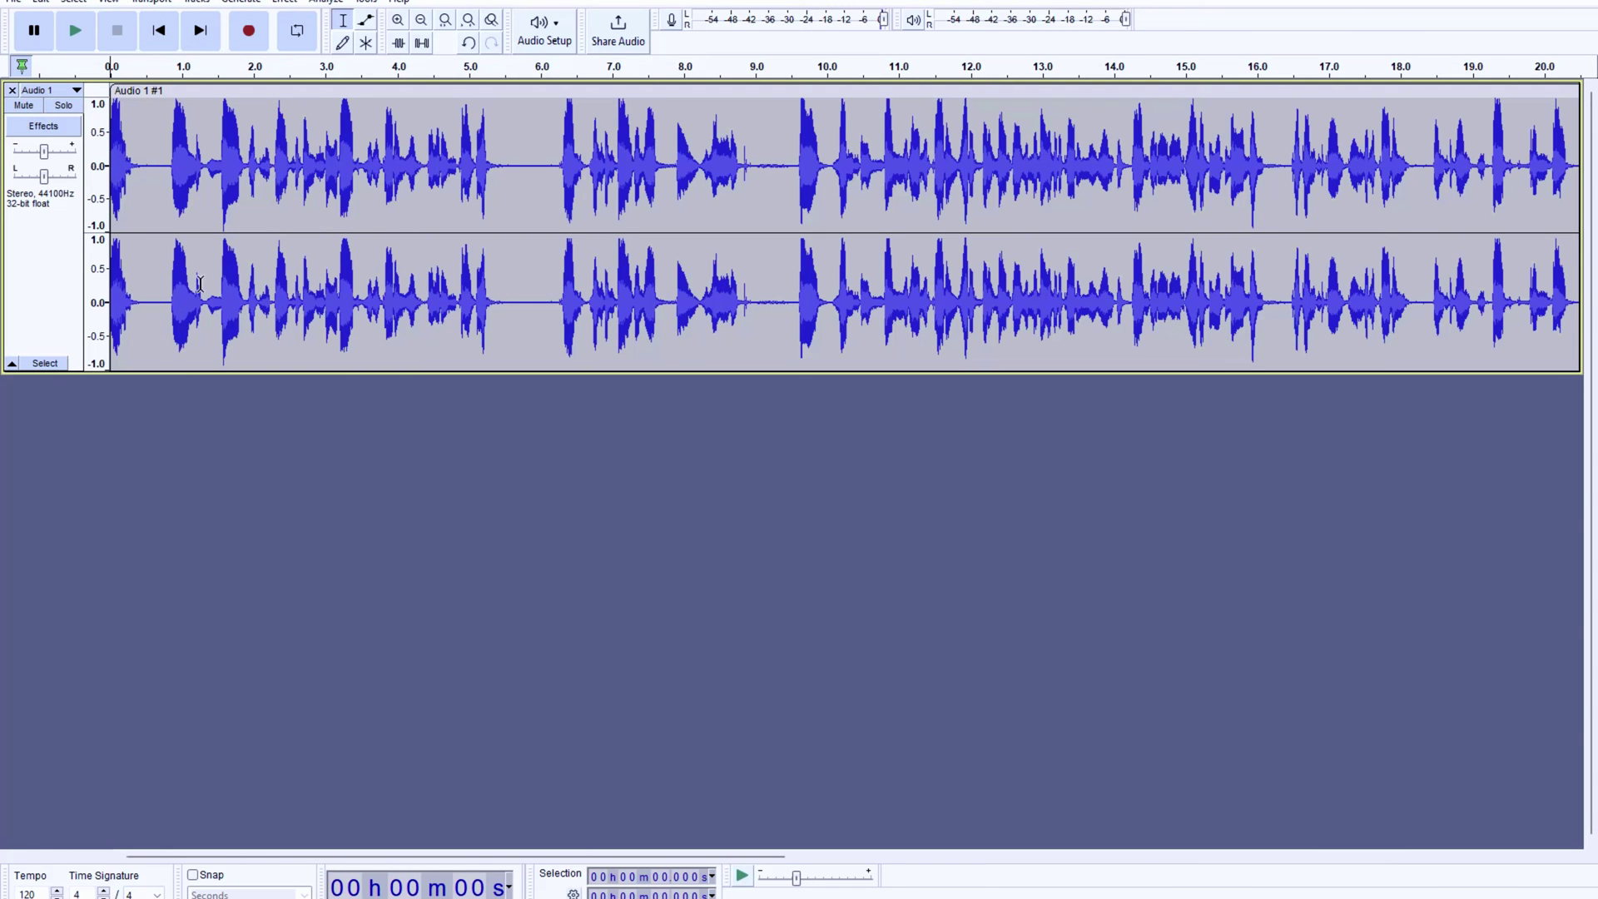
pyautogui.click(74, 35)
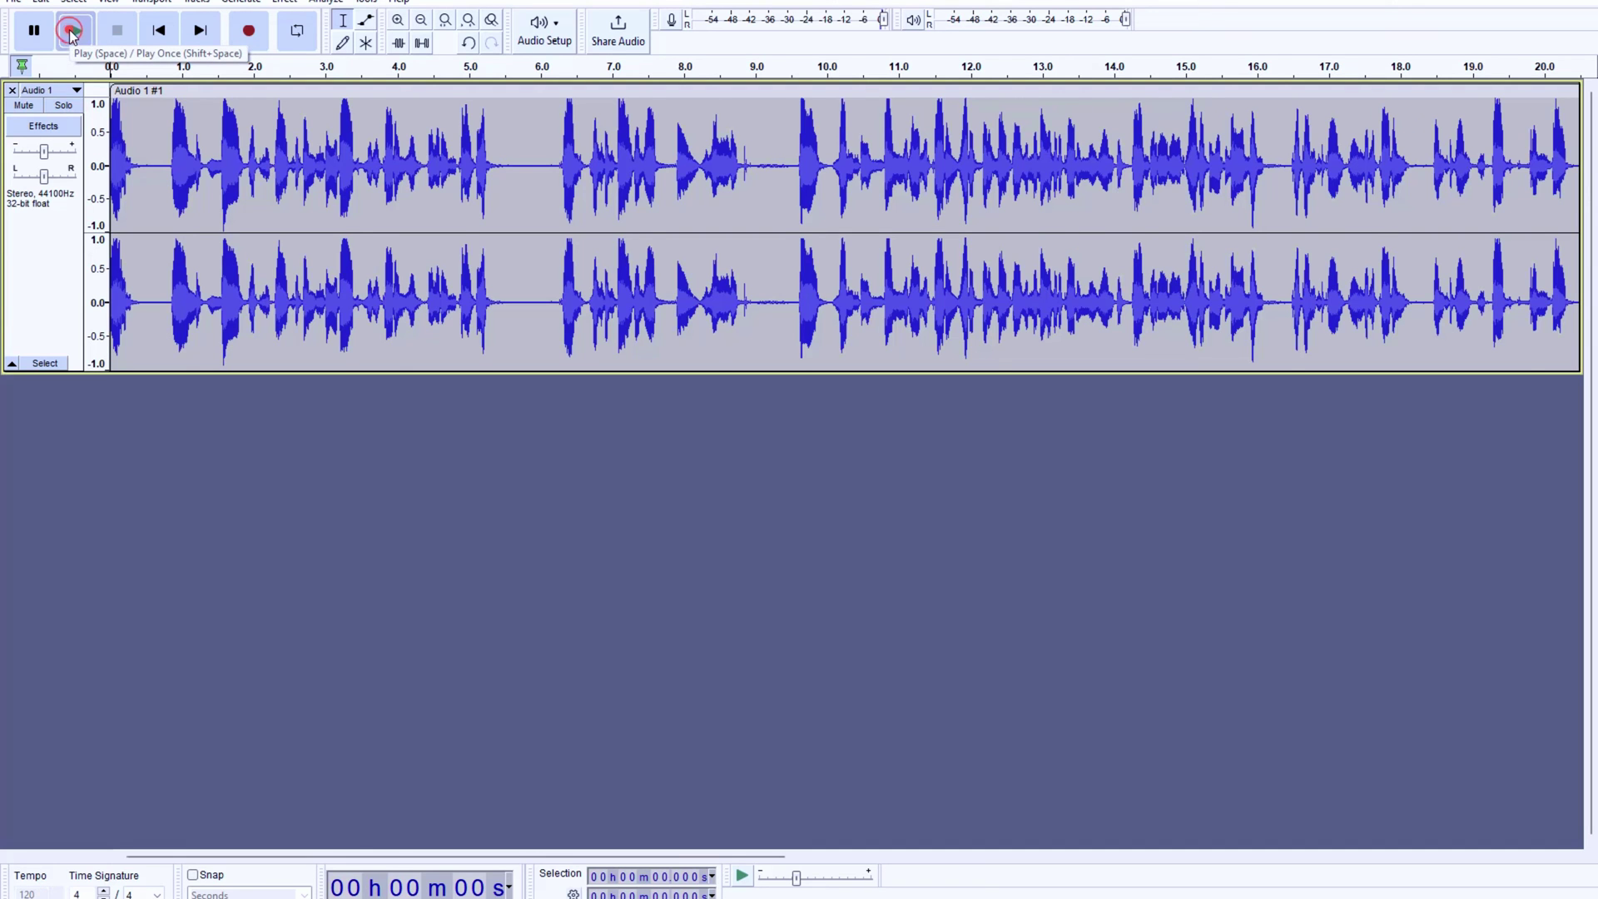
pyautogui.click(117, 29)
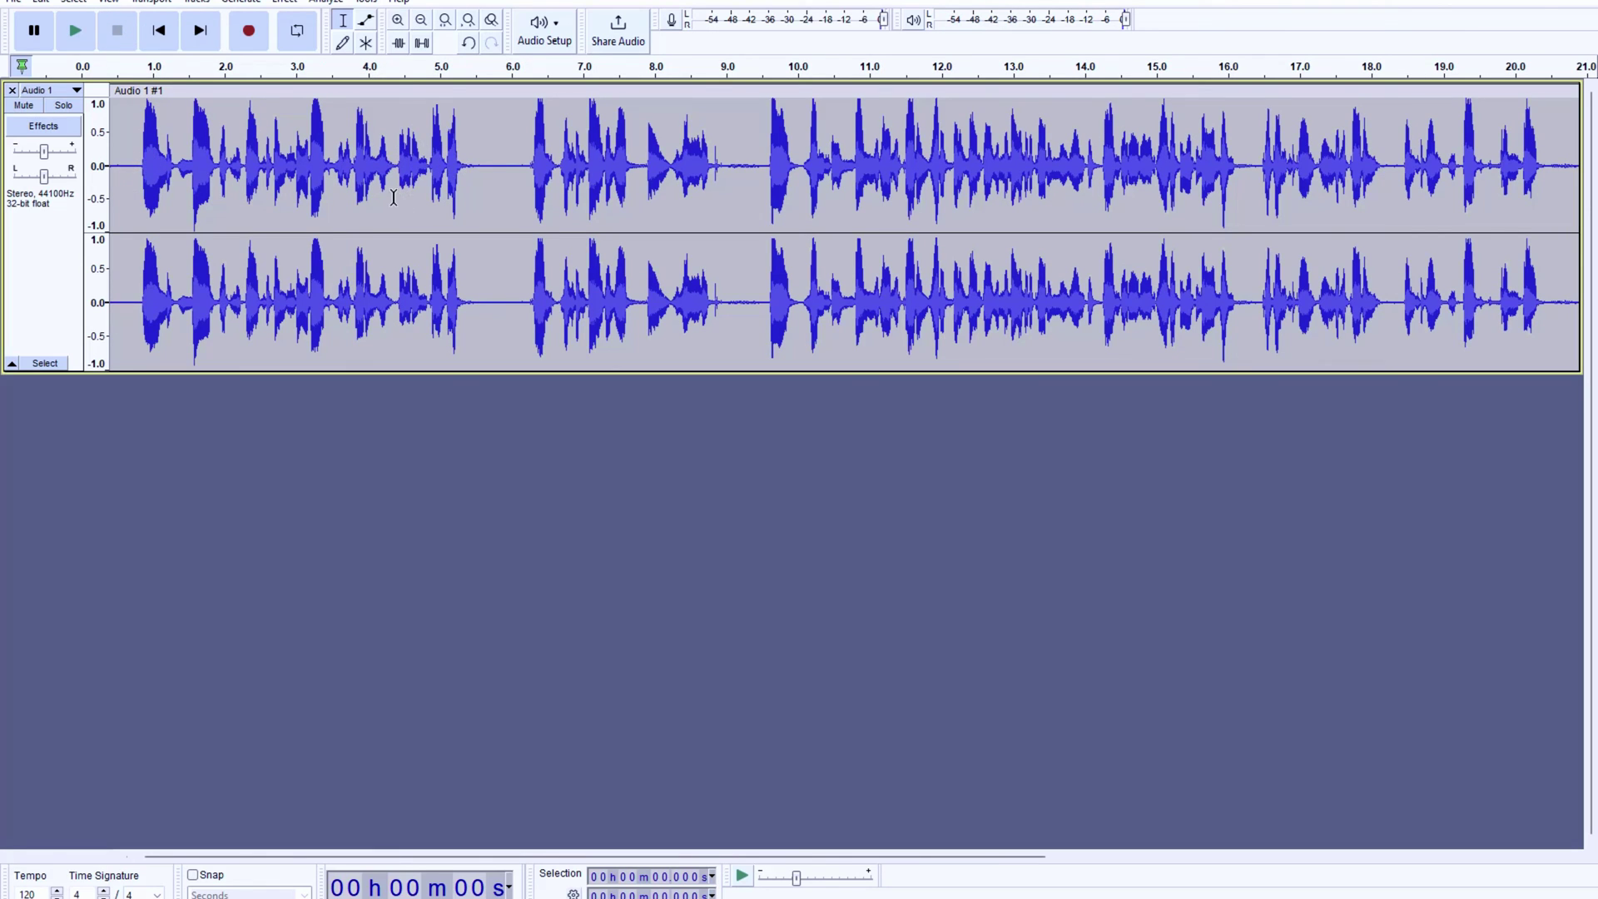
pyautogui.click(127, 163)
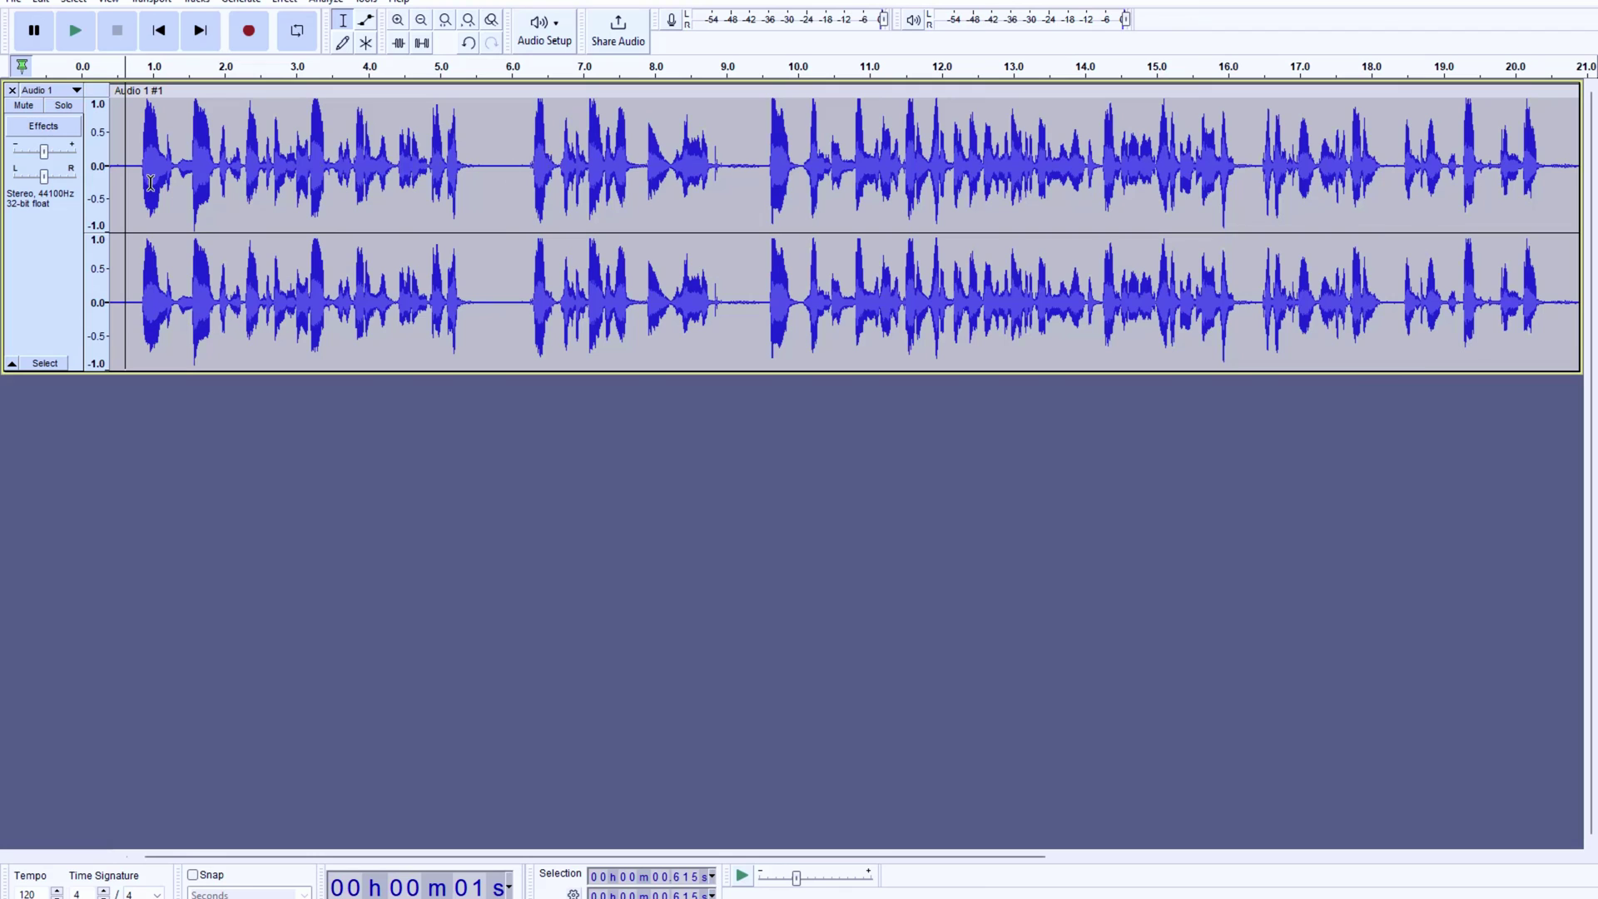
pyautogui.moveTo(134, 156); pyautogui.dragTo(481, 197)
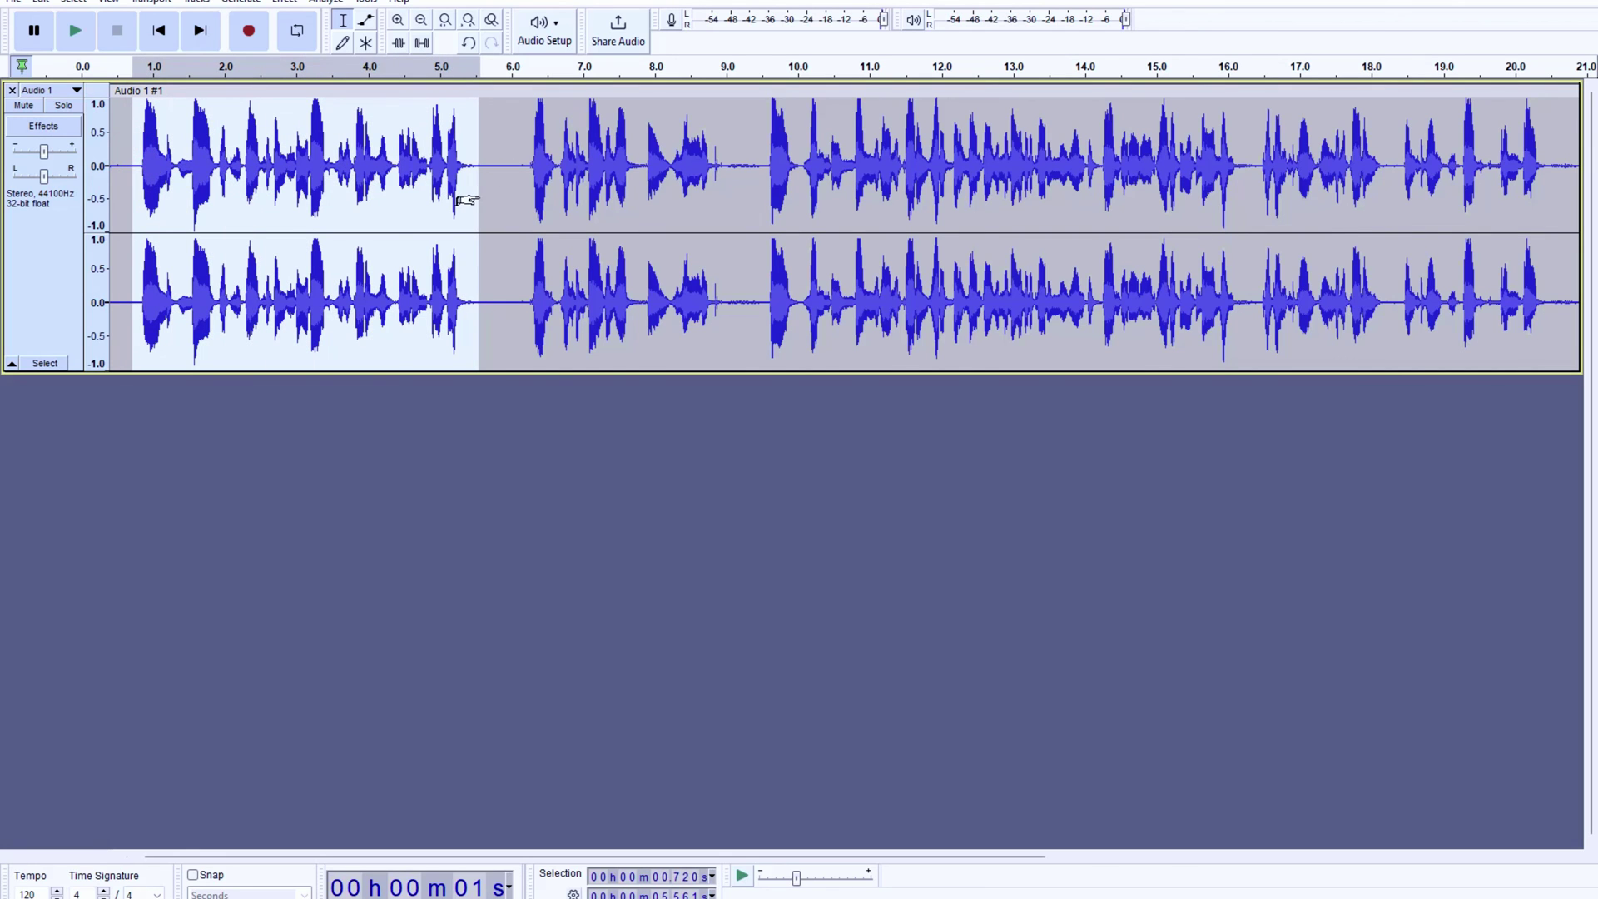
pyautogui.press('Delete')
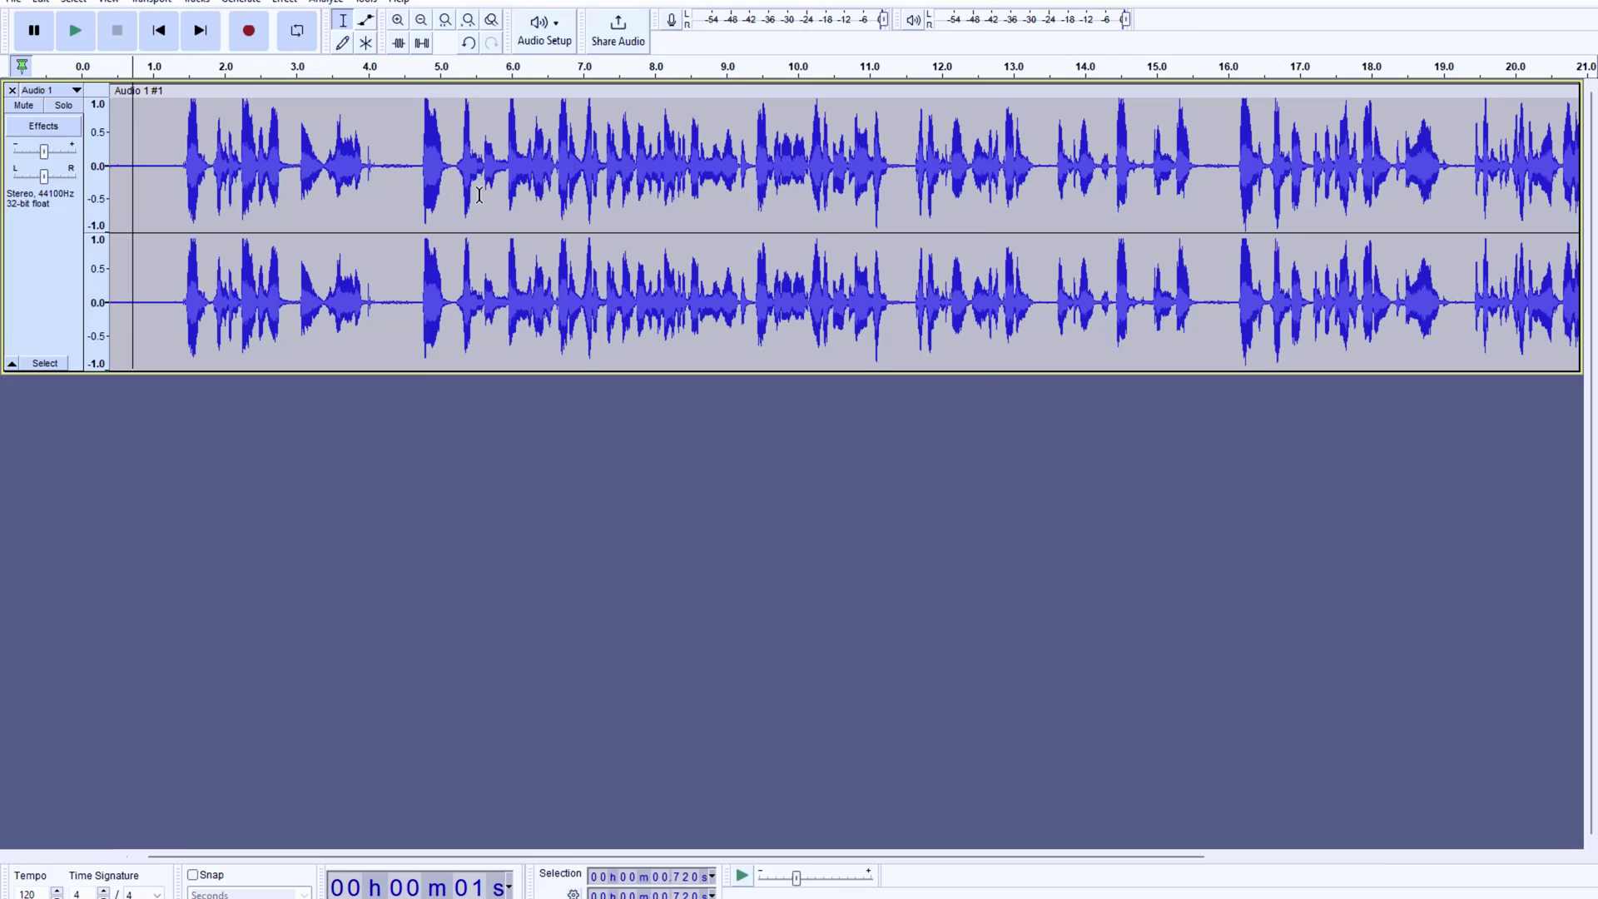
pyautogui.hotkey('ctrl', 'z')
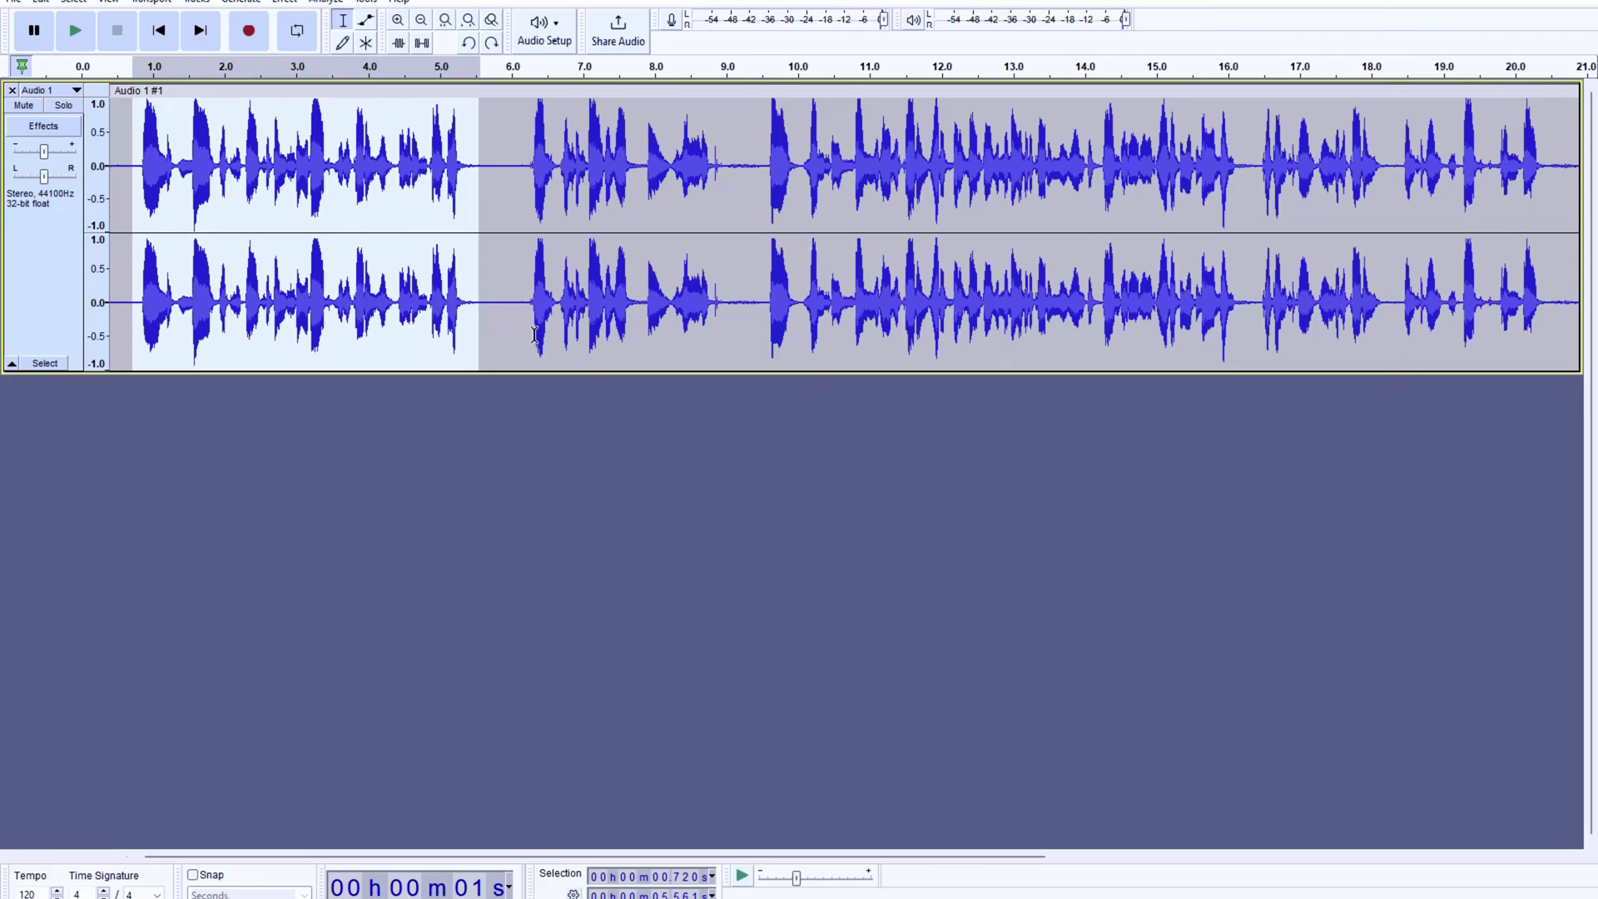
pyautogui.click(508, 178)
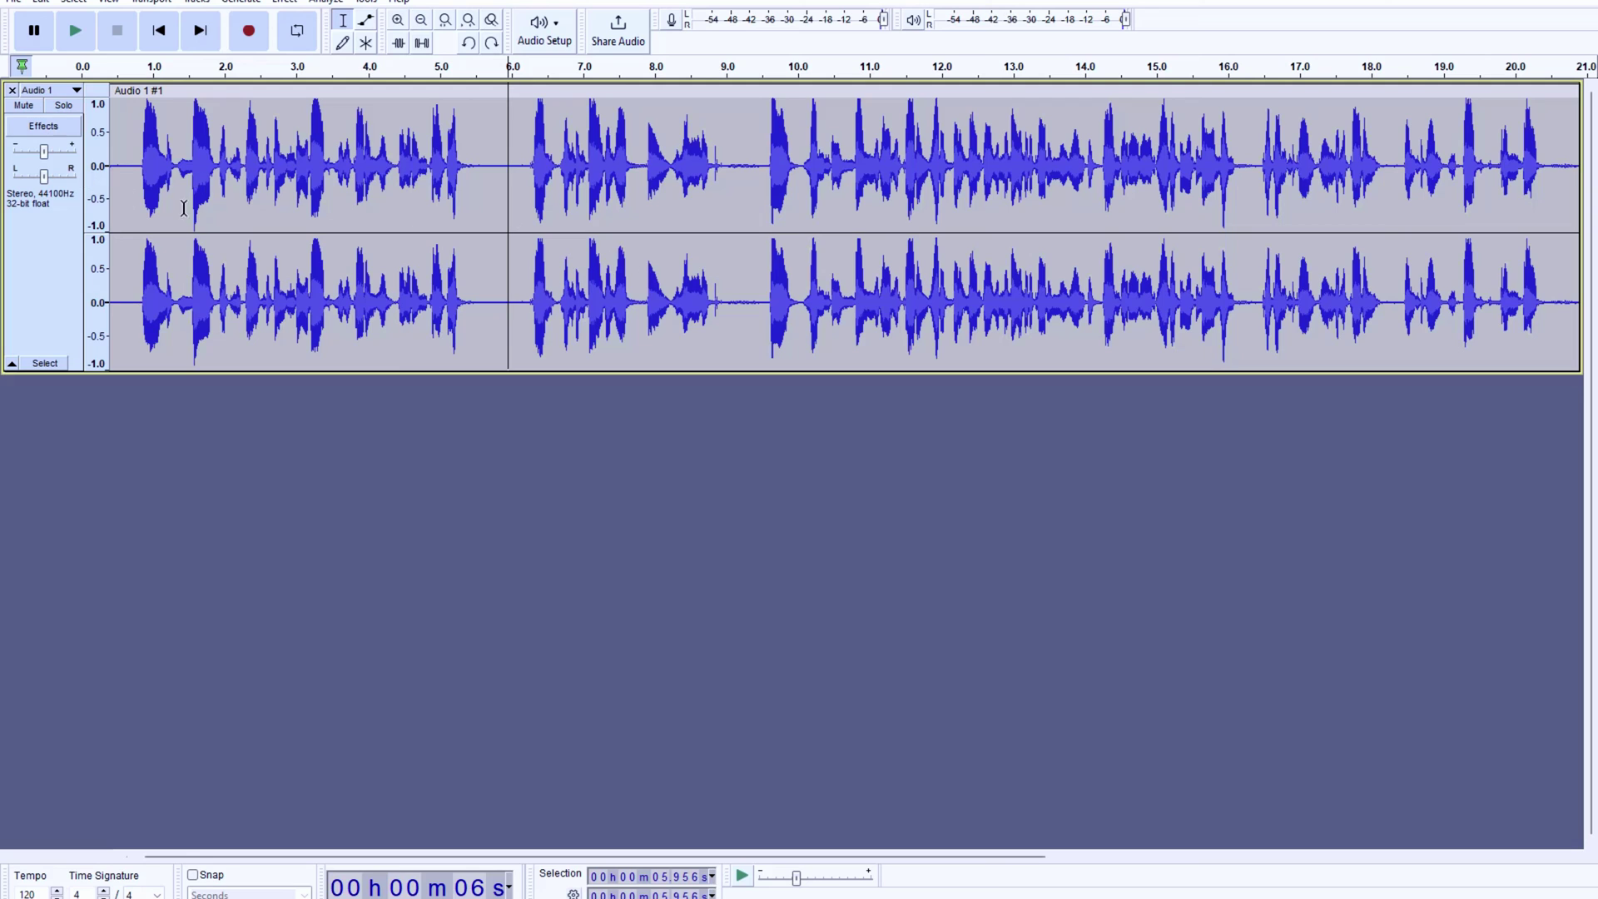
pyautogui.click(13, 1)
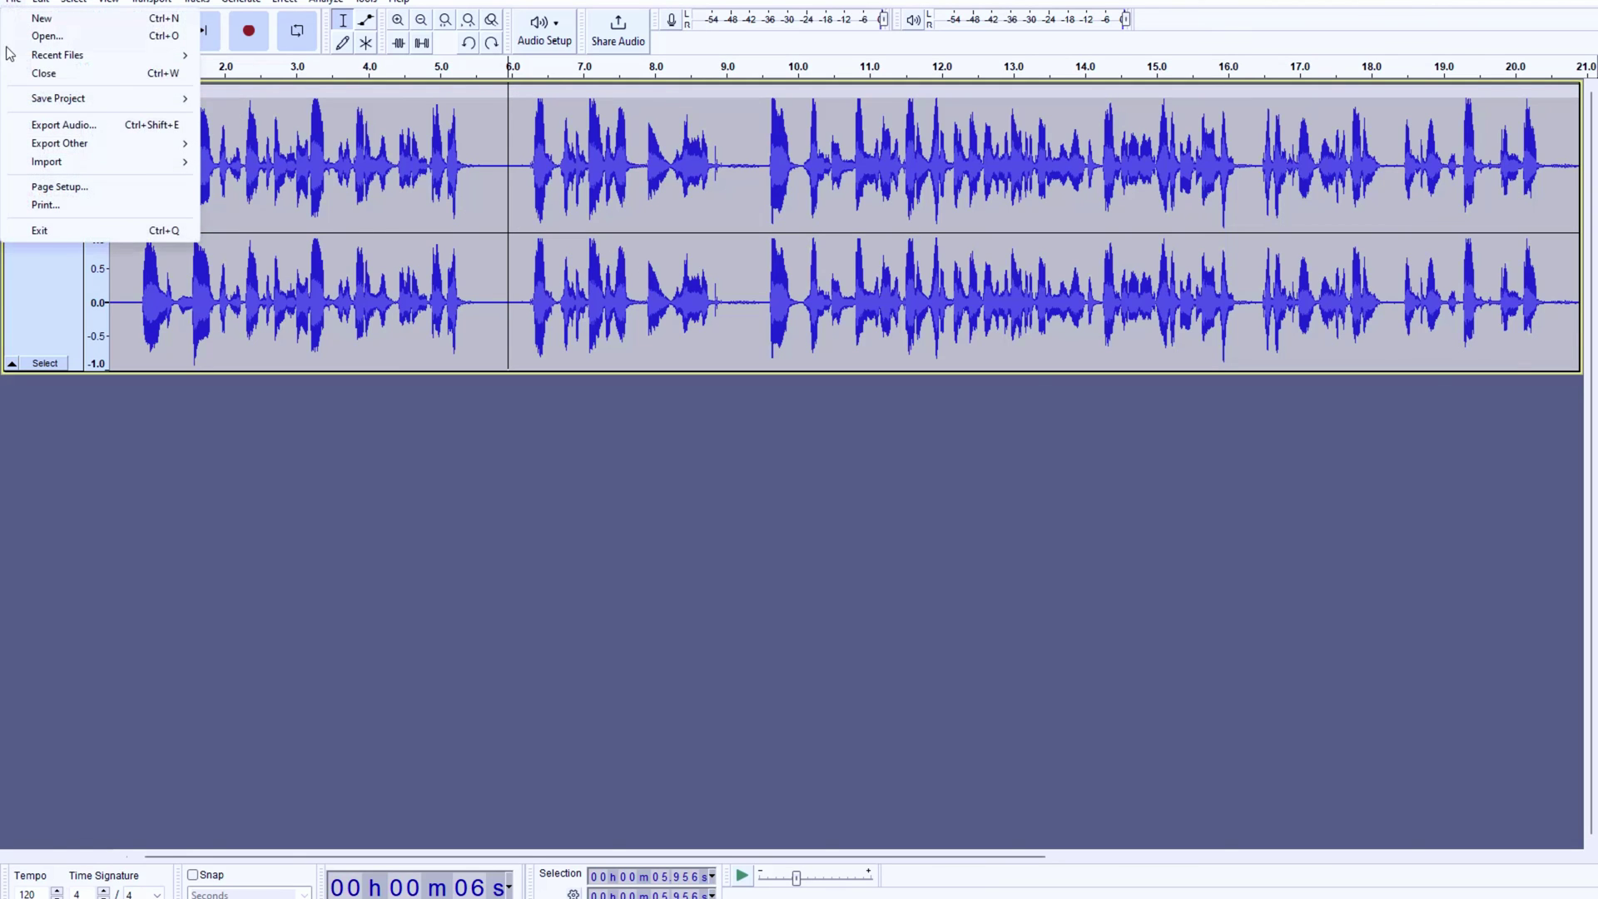
pyautogui.click(430, 175)
pyautogui.click(473, 167)
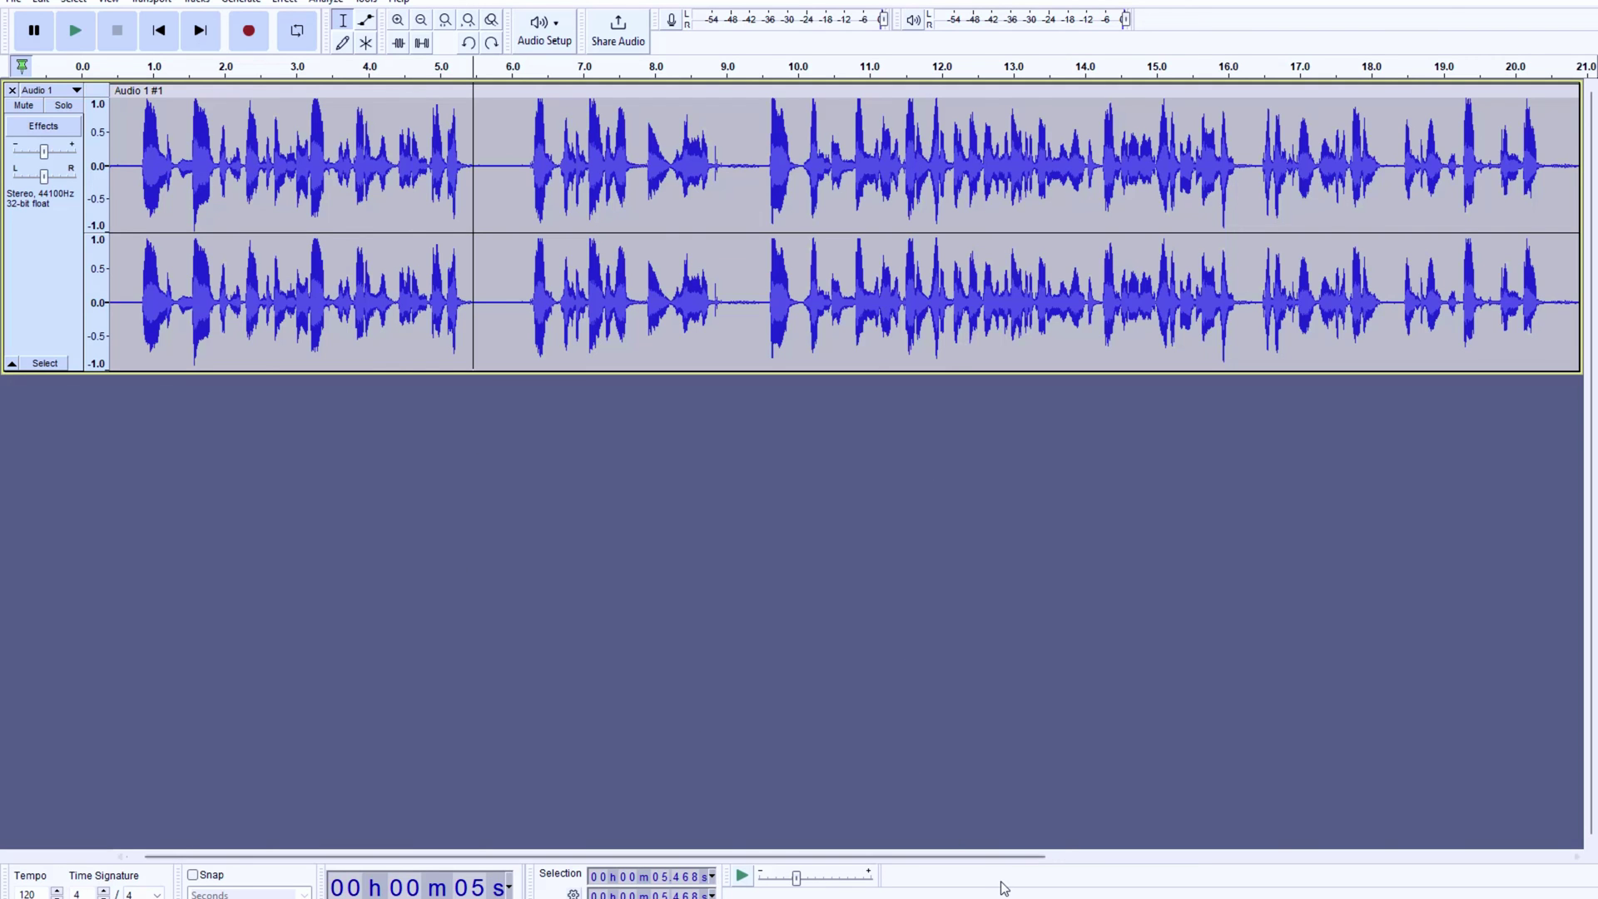
pyautogui.moveTo(1022, 856); pyautogui.dragTo(1457, 857)
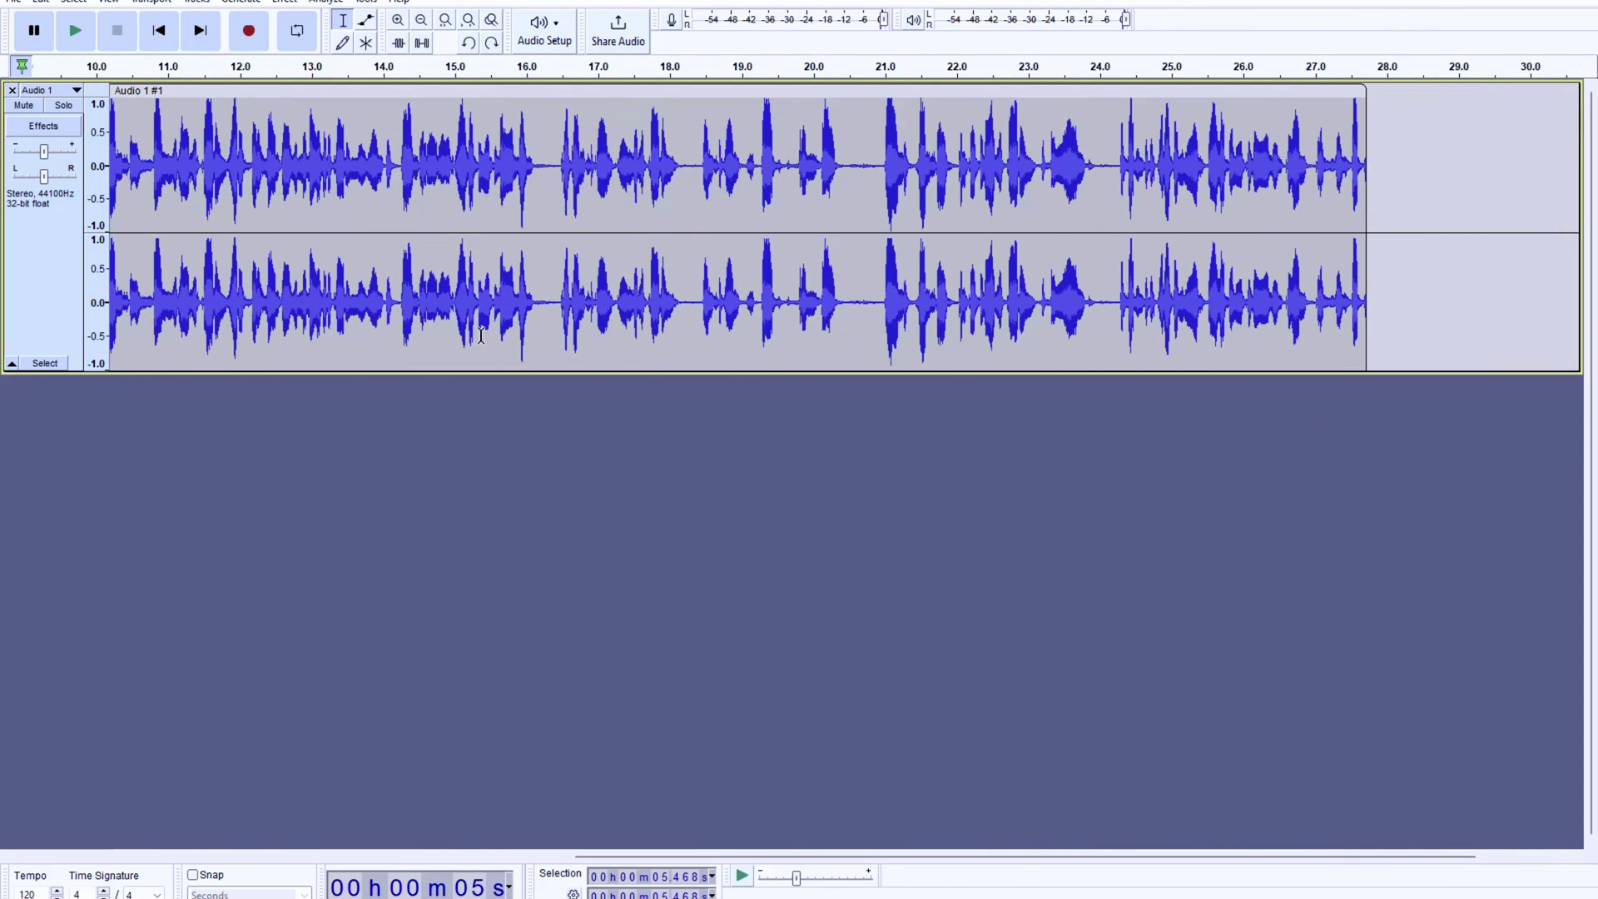
# - Add a new stereo track, Audio 2, and record a short voice clip starting at 27.8 s
pyautogui.click(198, 2)
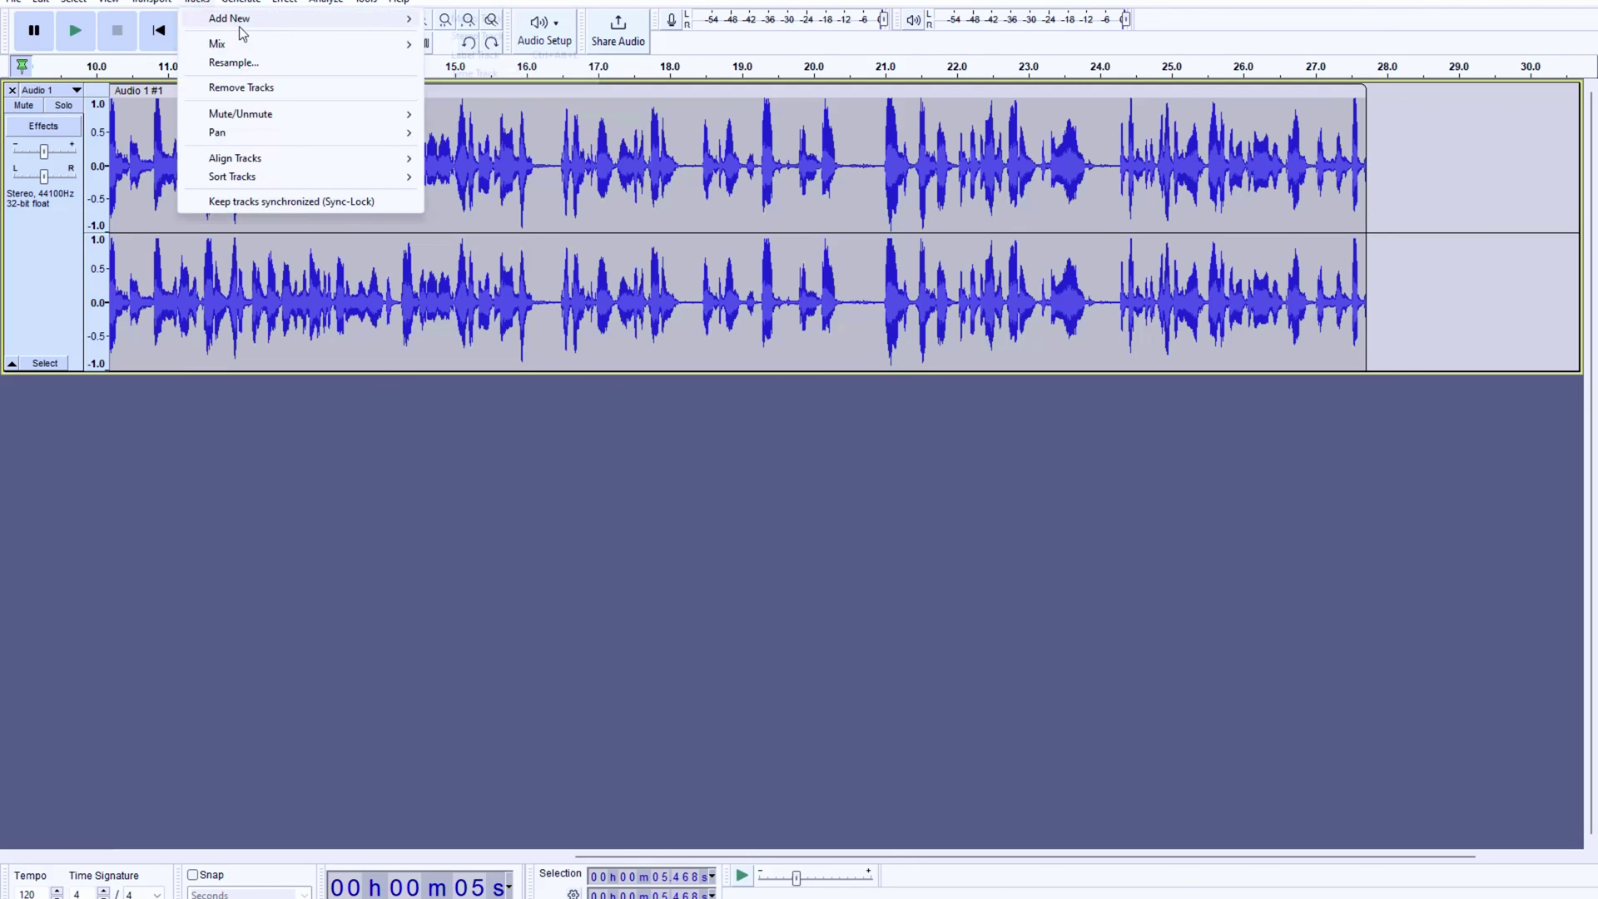
pyautogui.moveTo(240, 25)
pyautogui.click(477, 33)
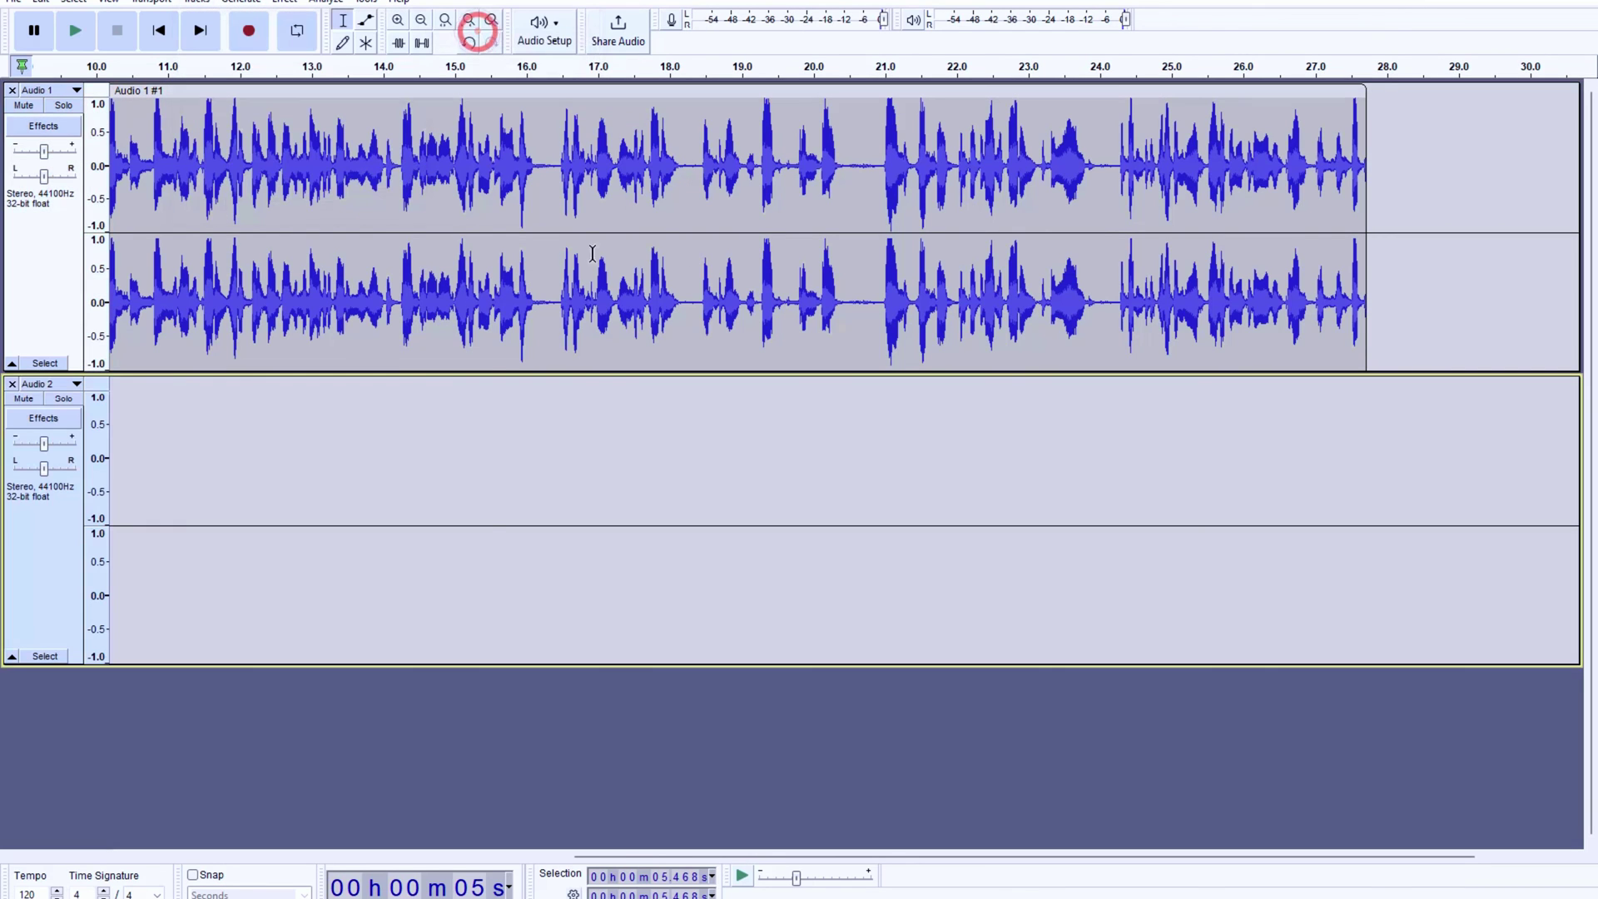
pyautogui.click(1375, 399)
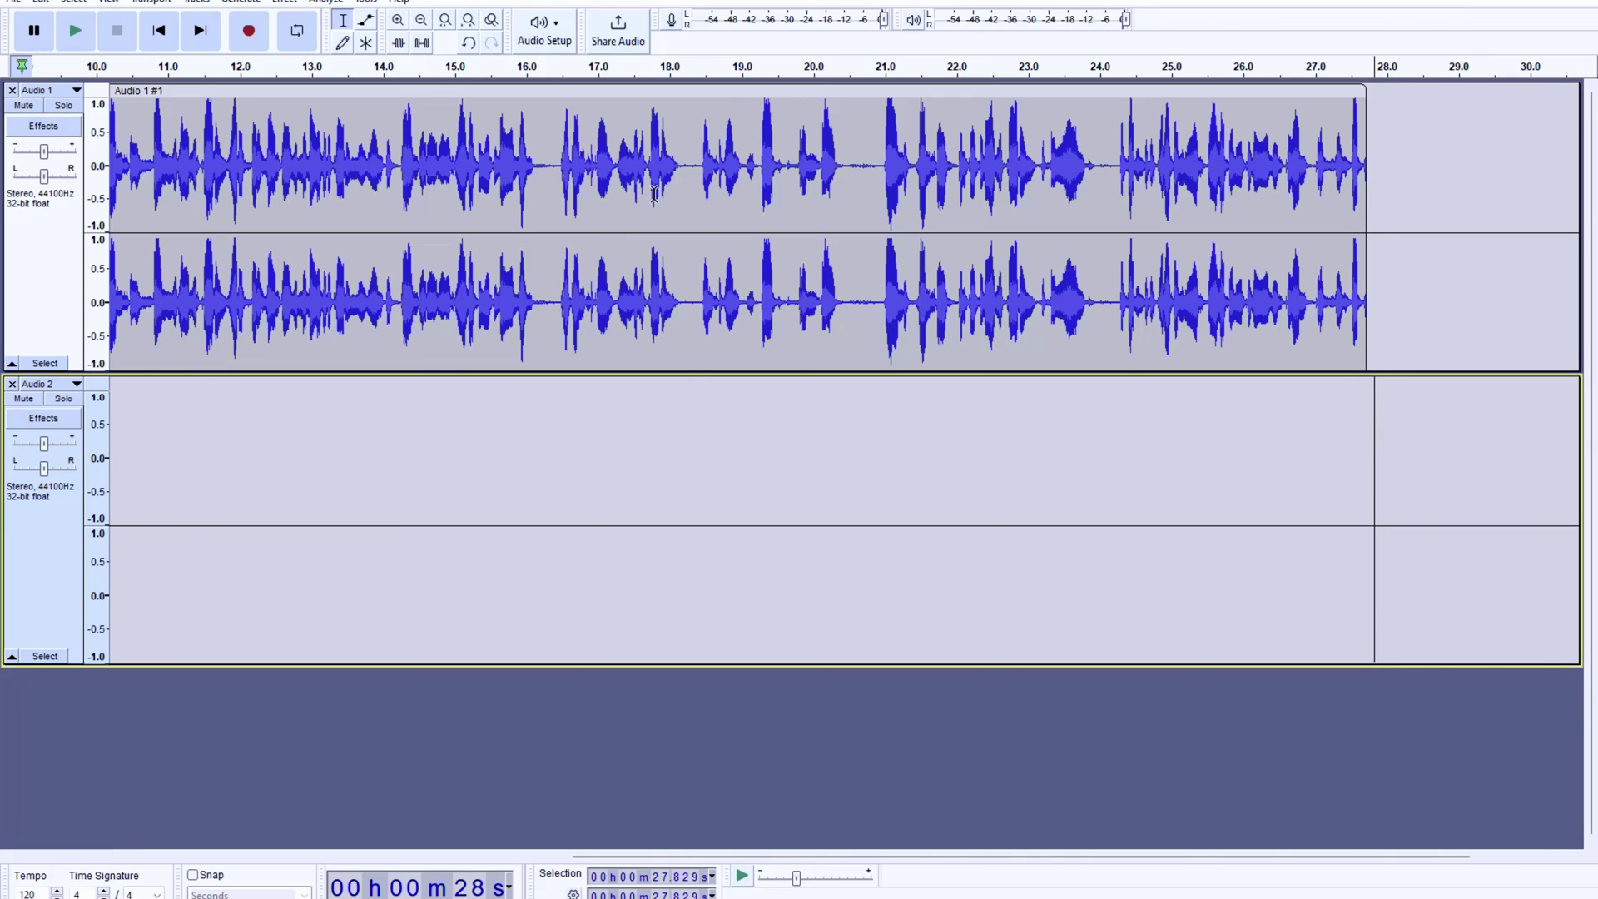
pyautogui.click(244, 32)
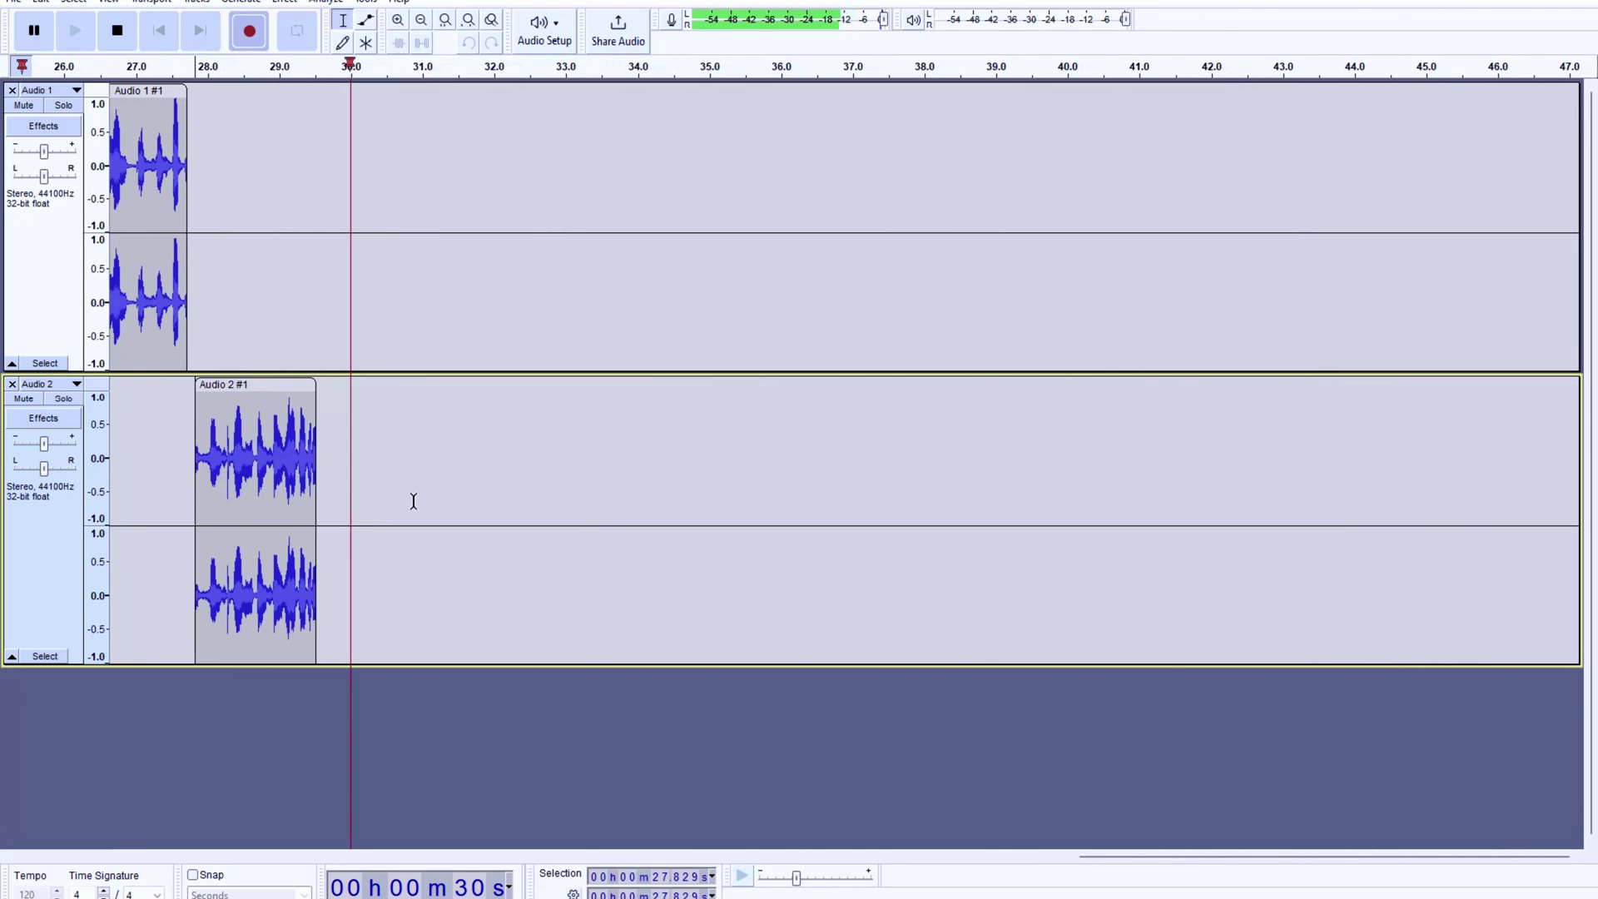
pyautogui.click(116, 31)
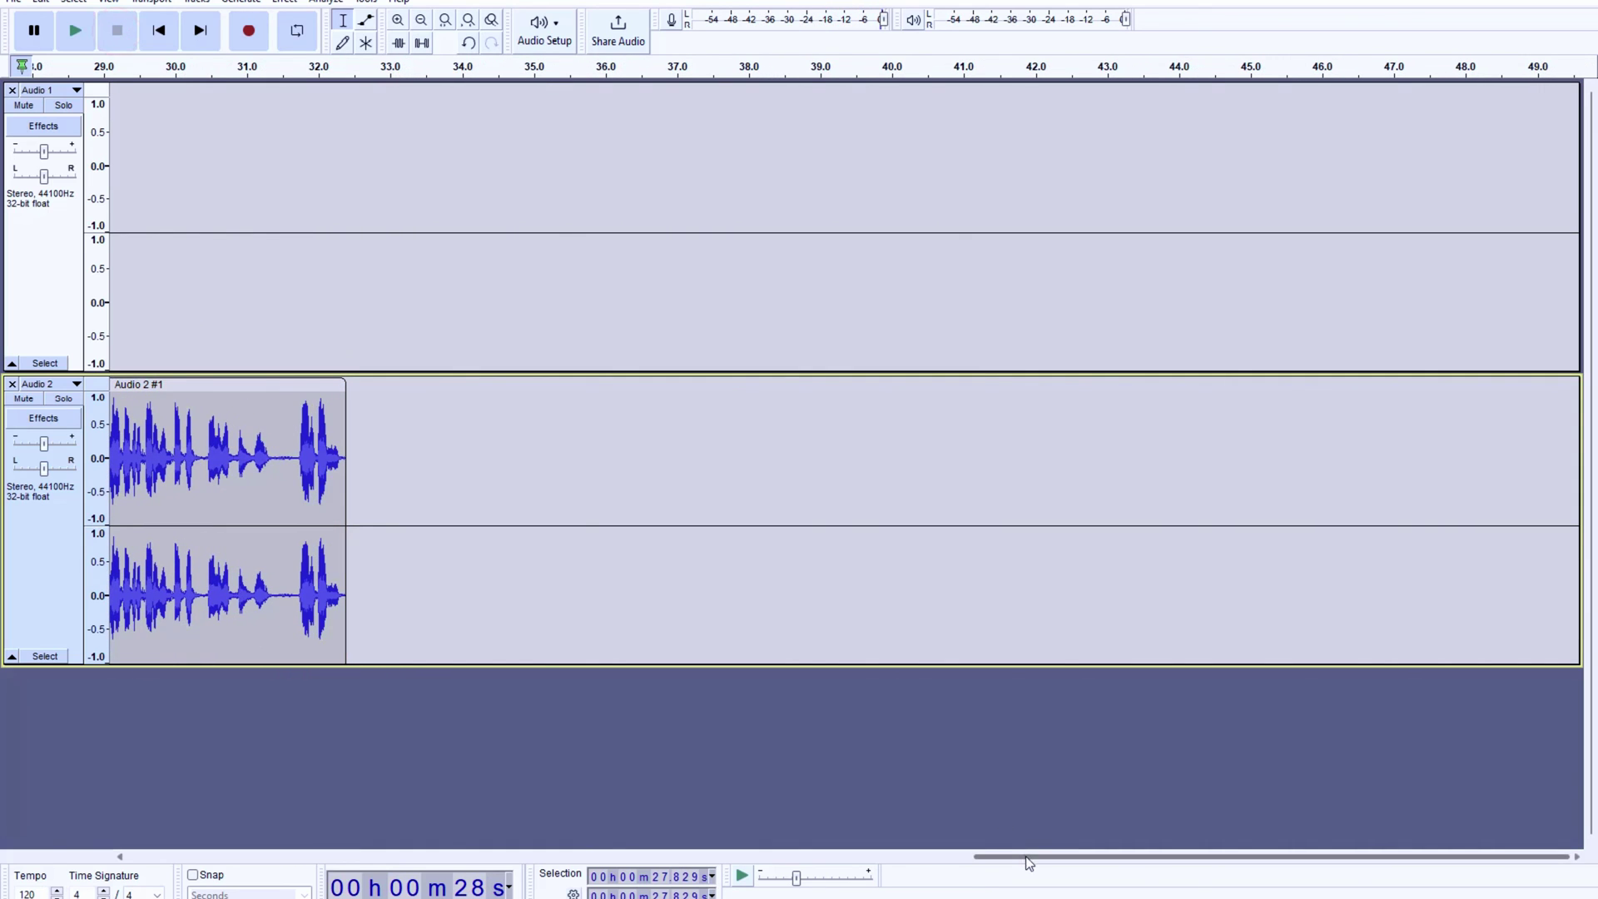
# - Slide the new clip so it starts right where the Audio 1 recording ends
pyautogui.moveTo(1027, 857); pyautogui.dragTo(699, 858)
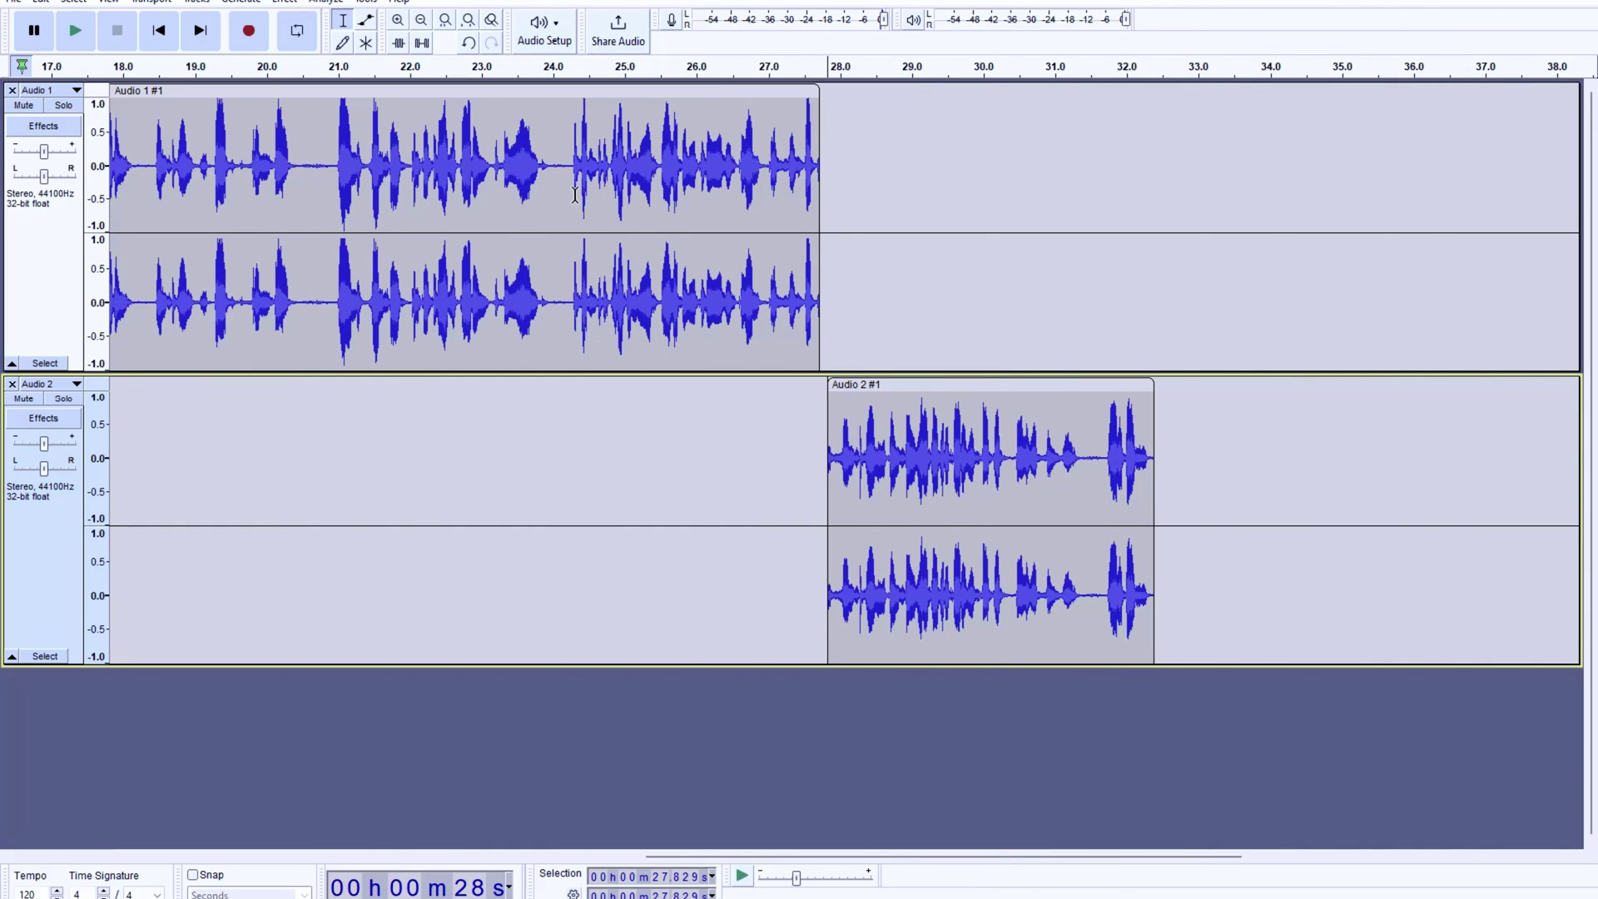
pyautogui.moveTo(890, 389)
pyautogui.mouseDown()
pyautogui.moveTo(170, 389)
pyautogui.moveTo(933, 389)
pyautogui.moveTo(884, 389)
pyautogui.moveTo(882, 408)
pyautogui.mouseUp()
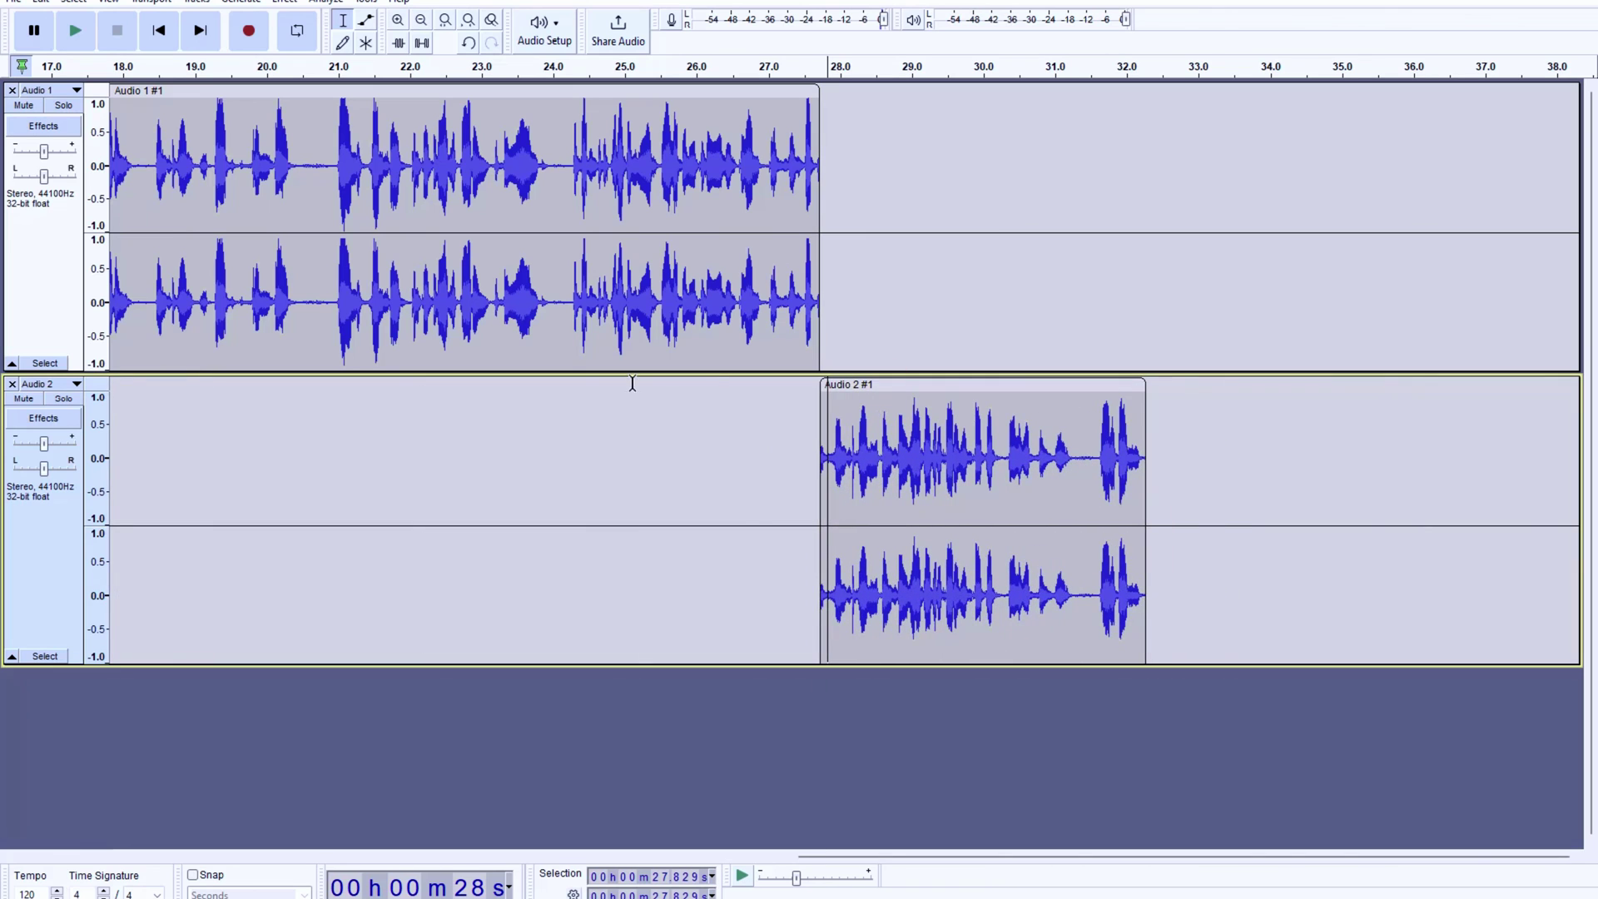
pyautogui.click(14, 3)
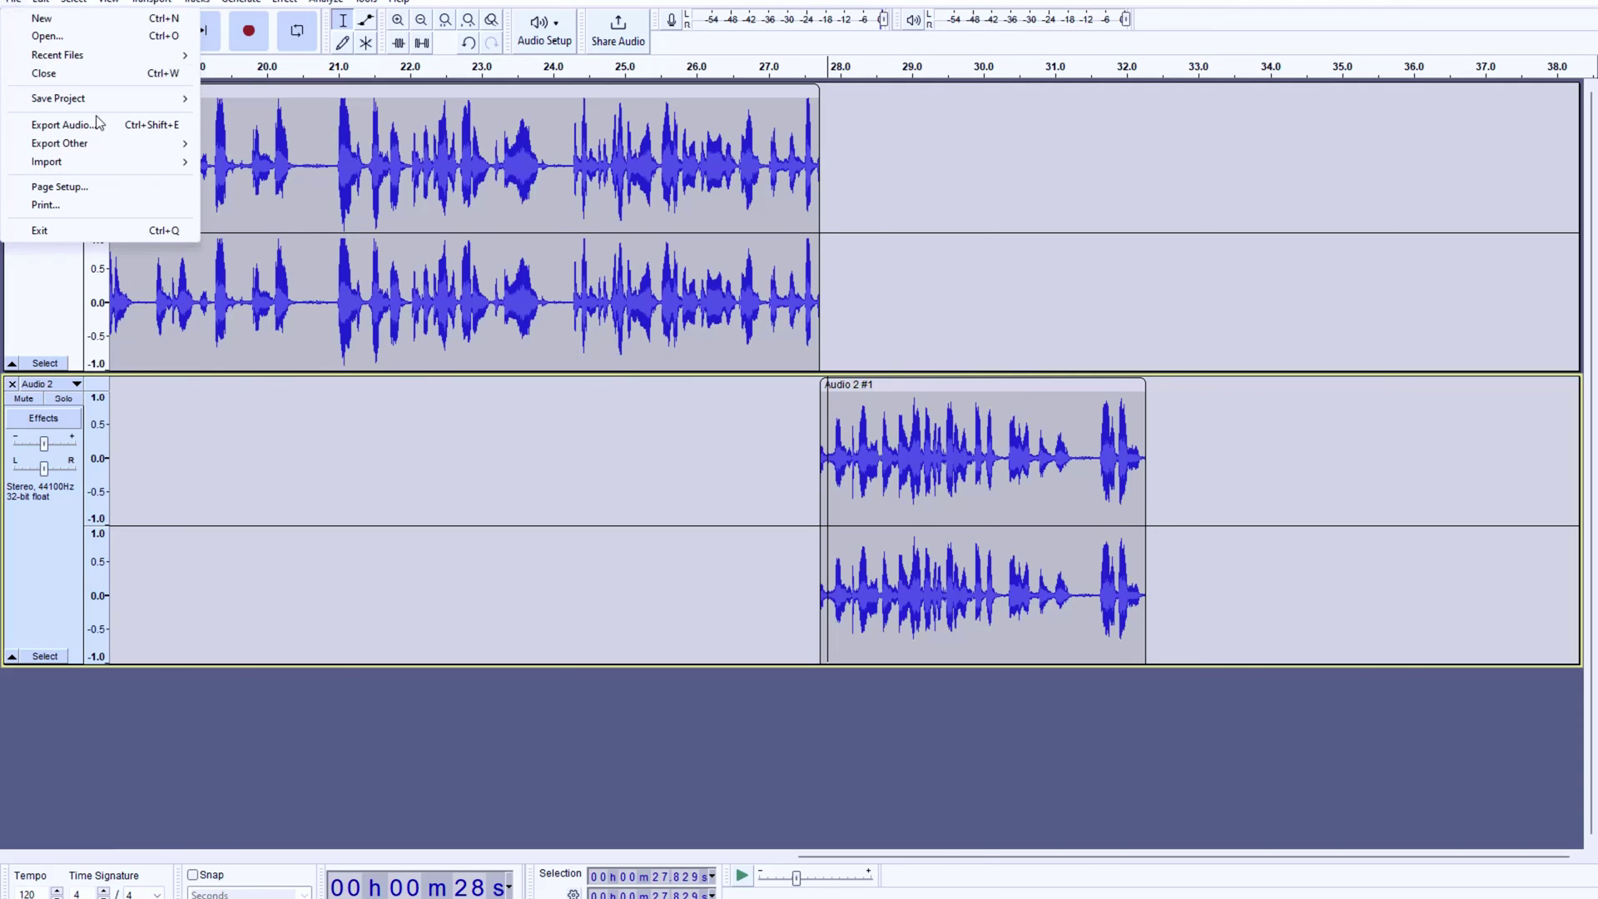
# - In Export Audio, choose MP3 Files at Standard 170-210 kbps quality, after briefly trying Insane
pyautogui.click(64, 125)
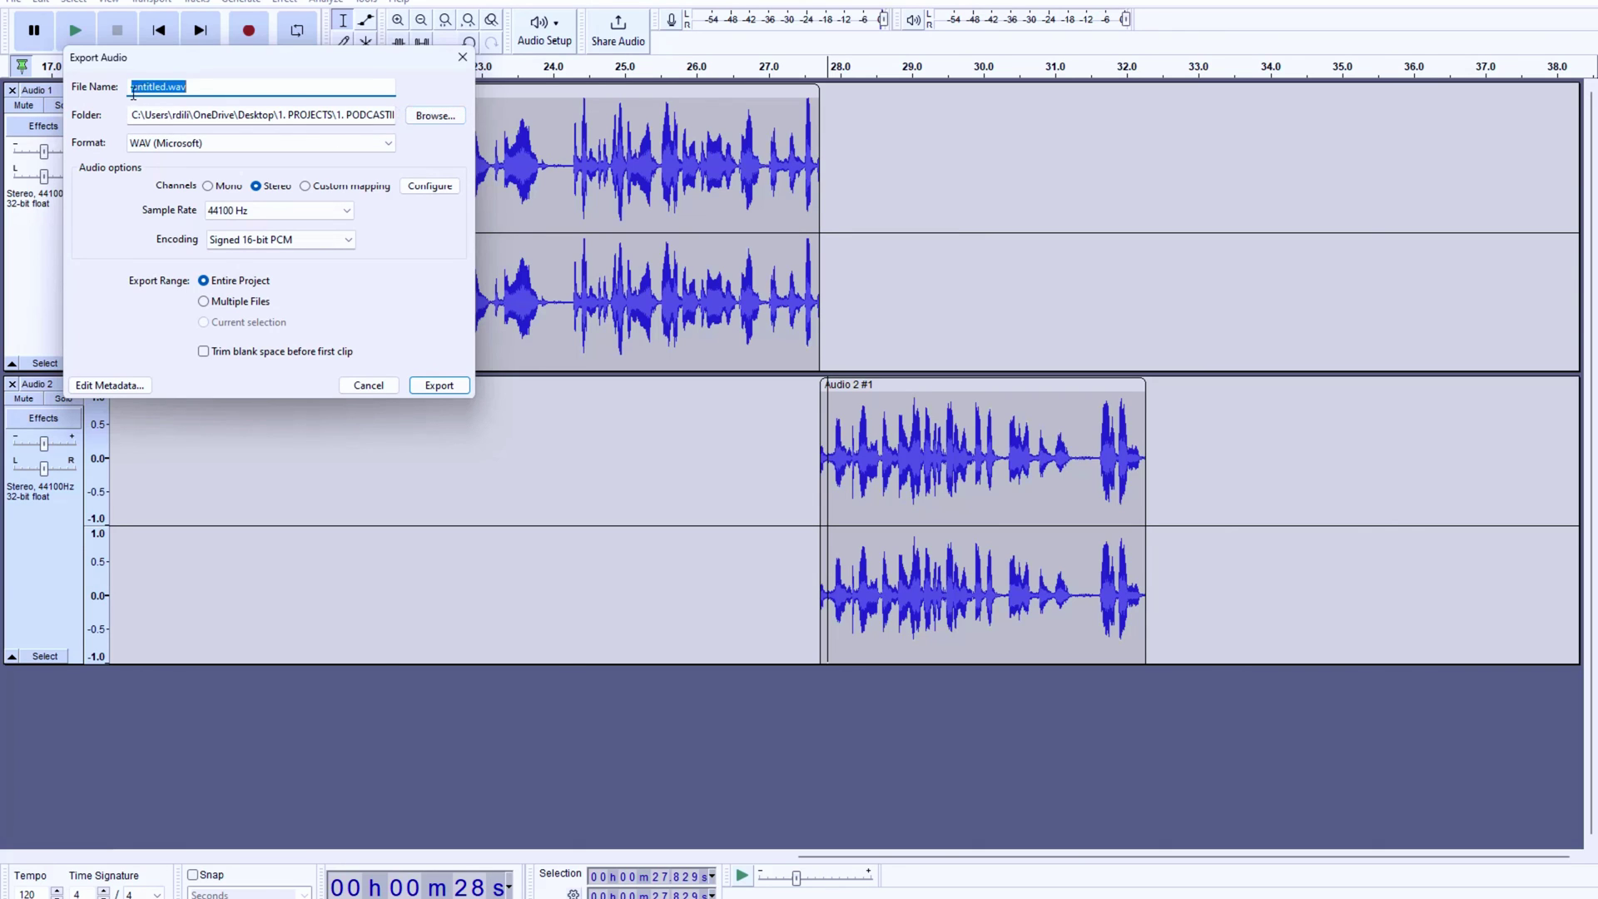
pyautogui.click(390, 145)
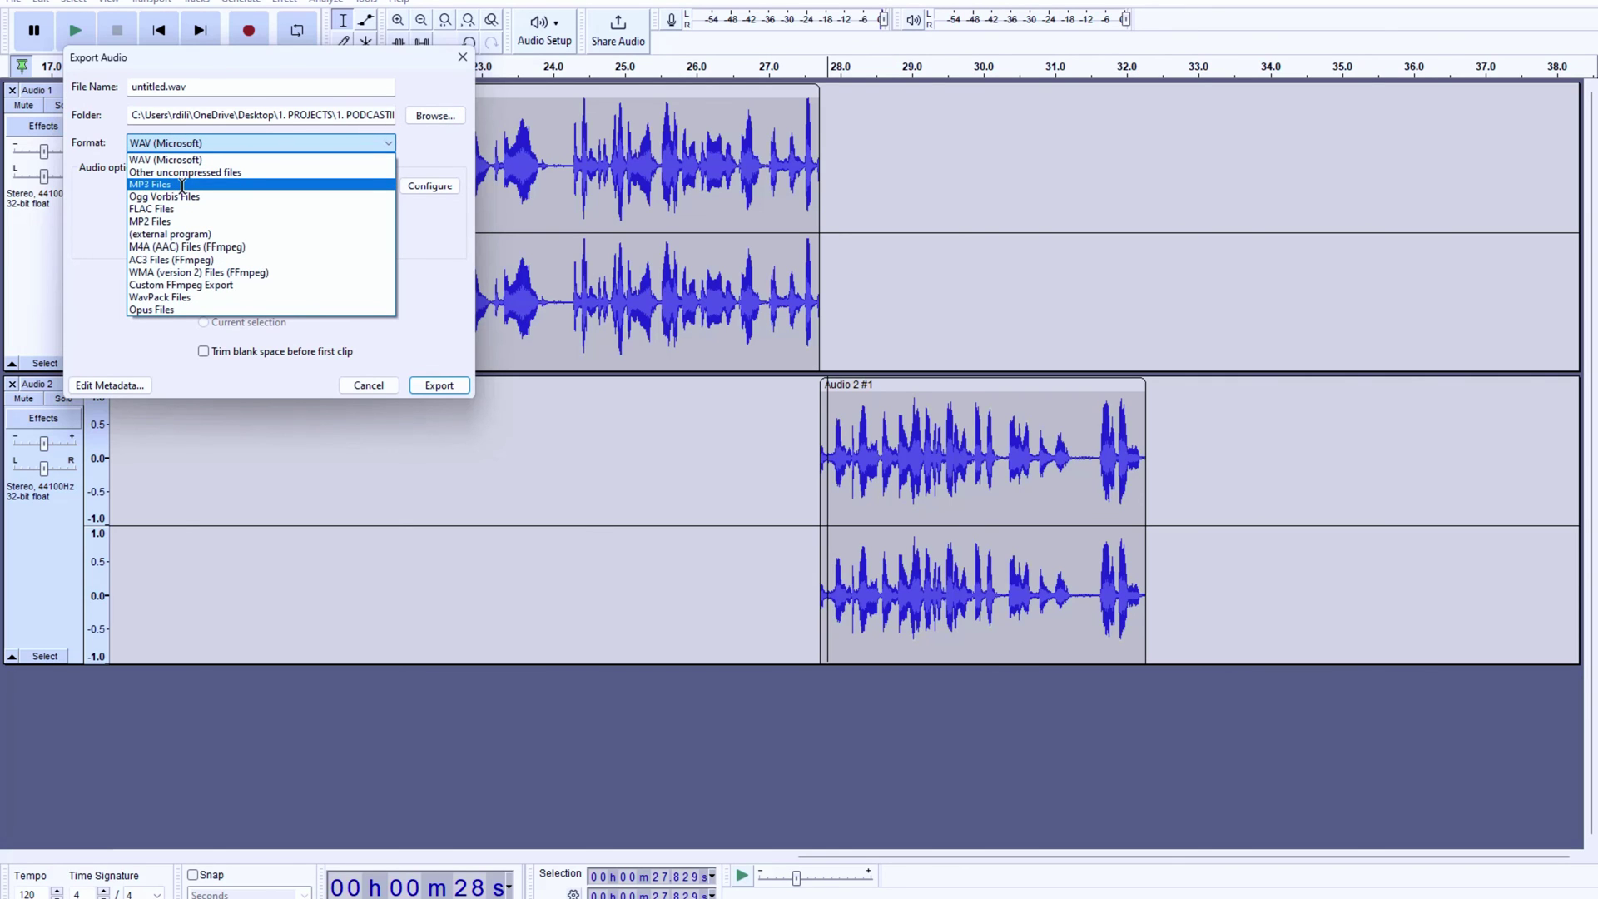
pyautogui.click(182, 185)
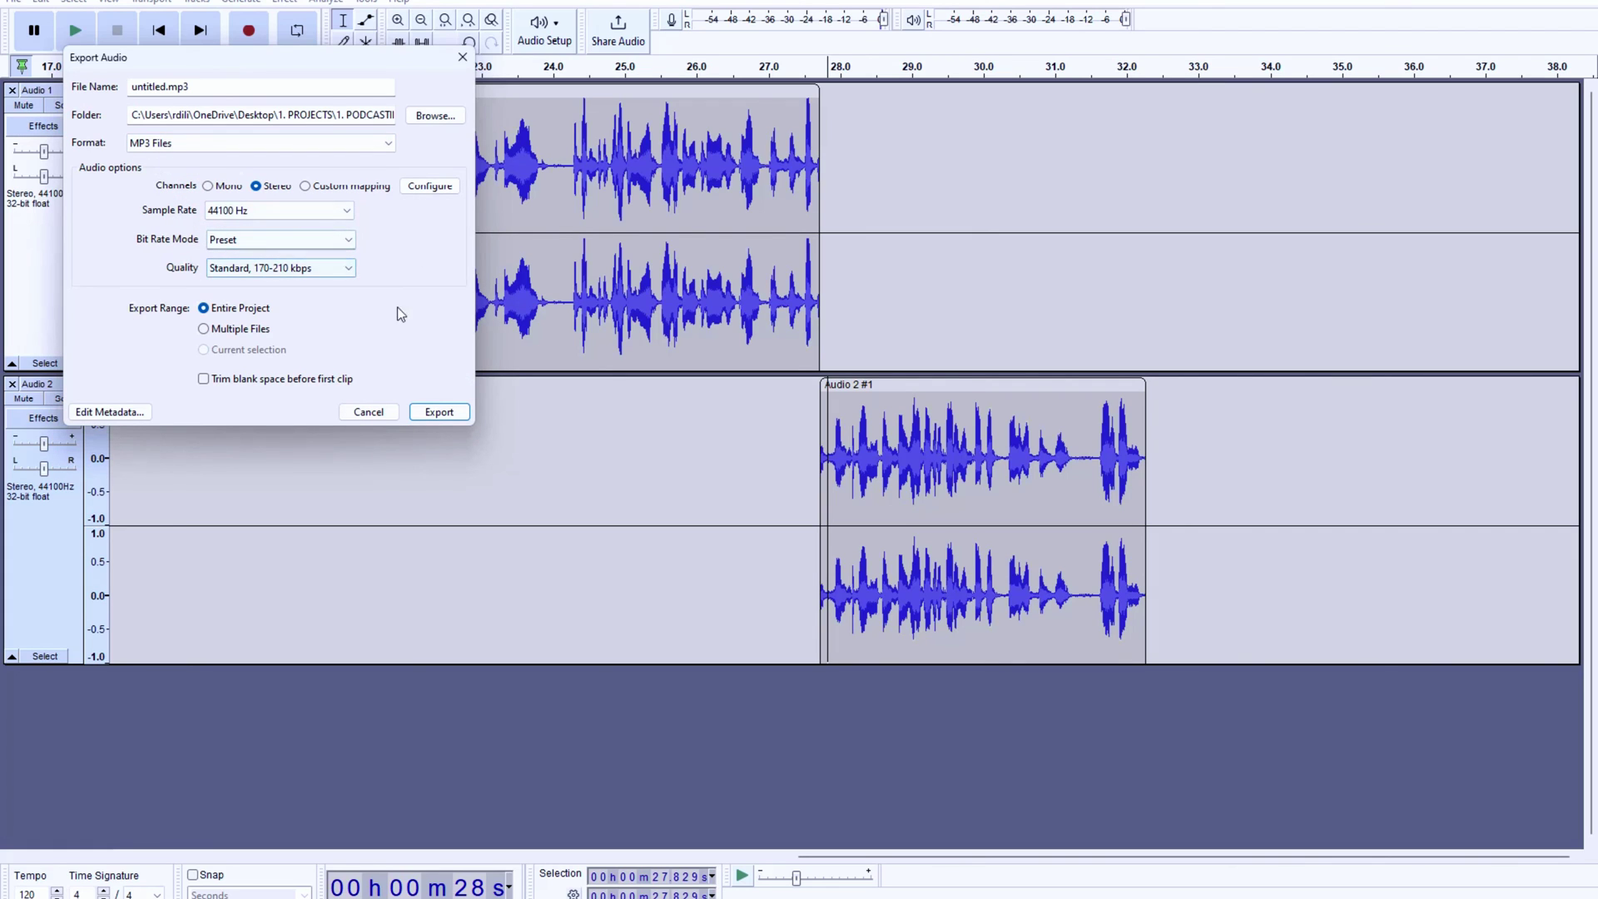
pyautogui.click(340, 268)
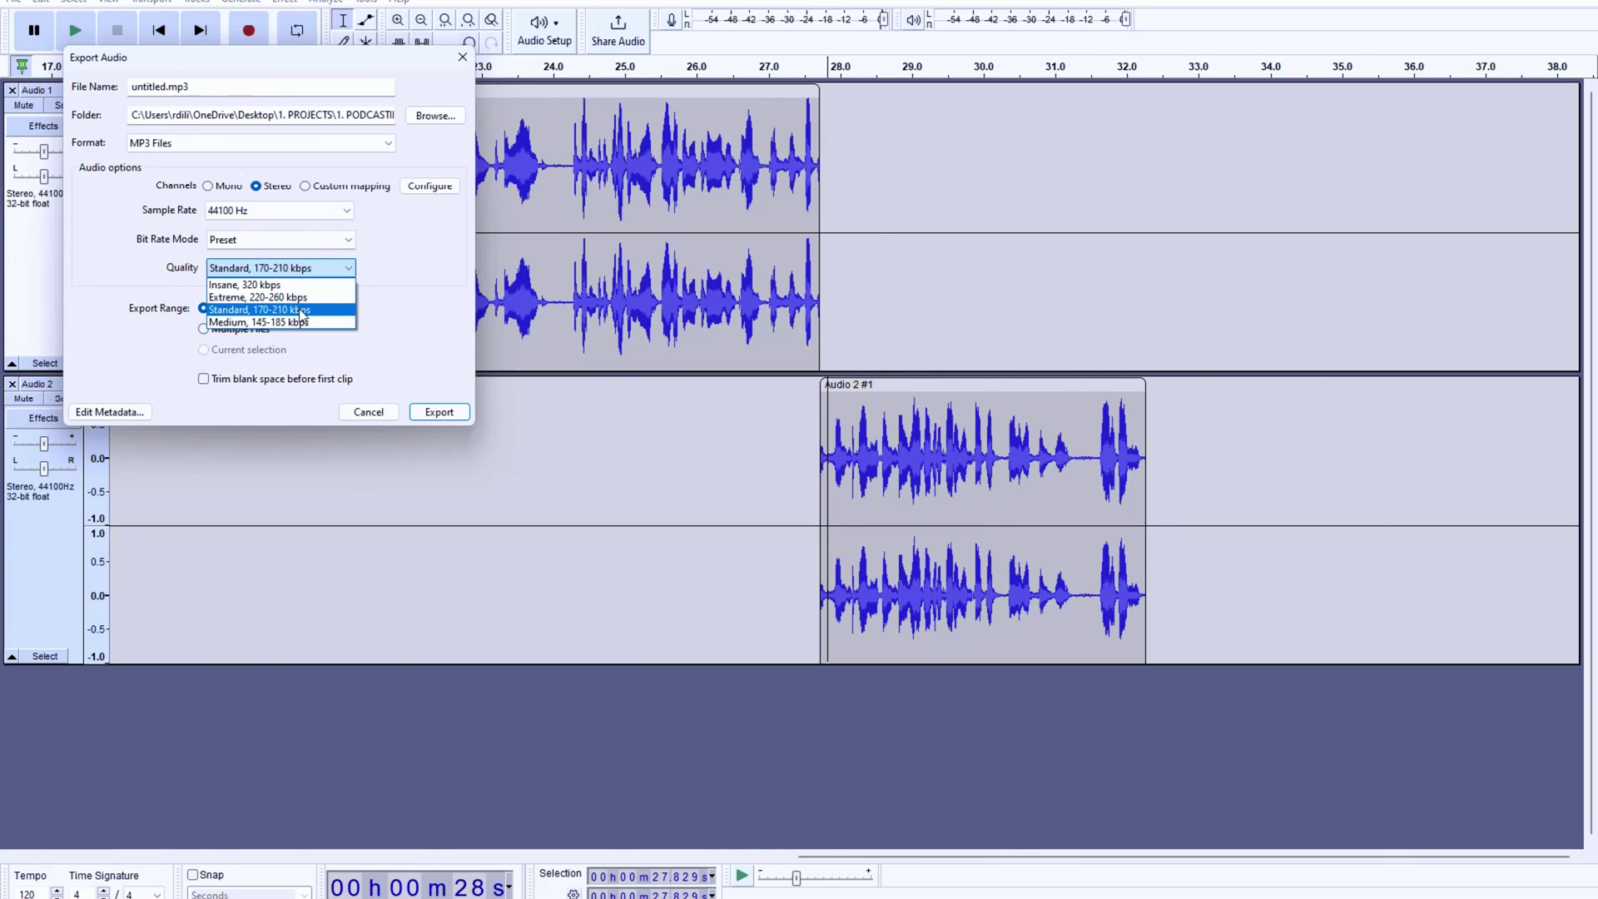
pyautogui.click(289, 285)
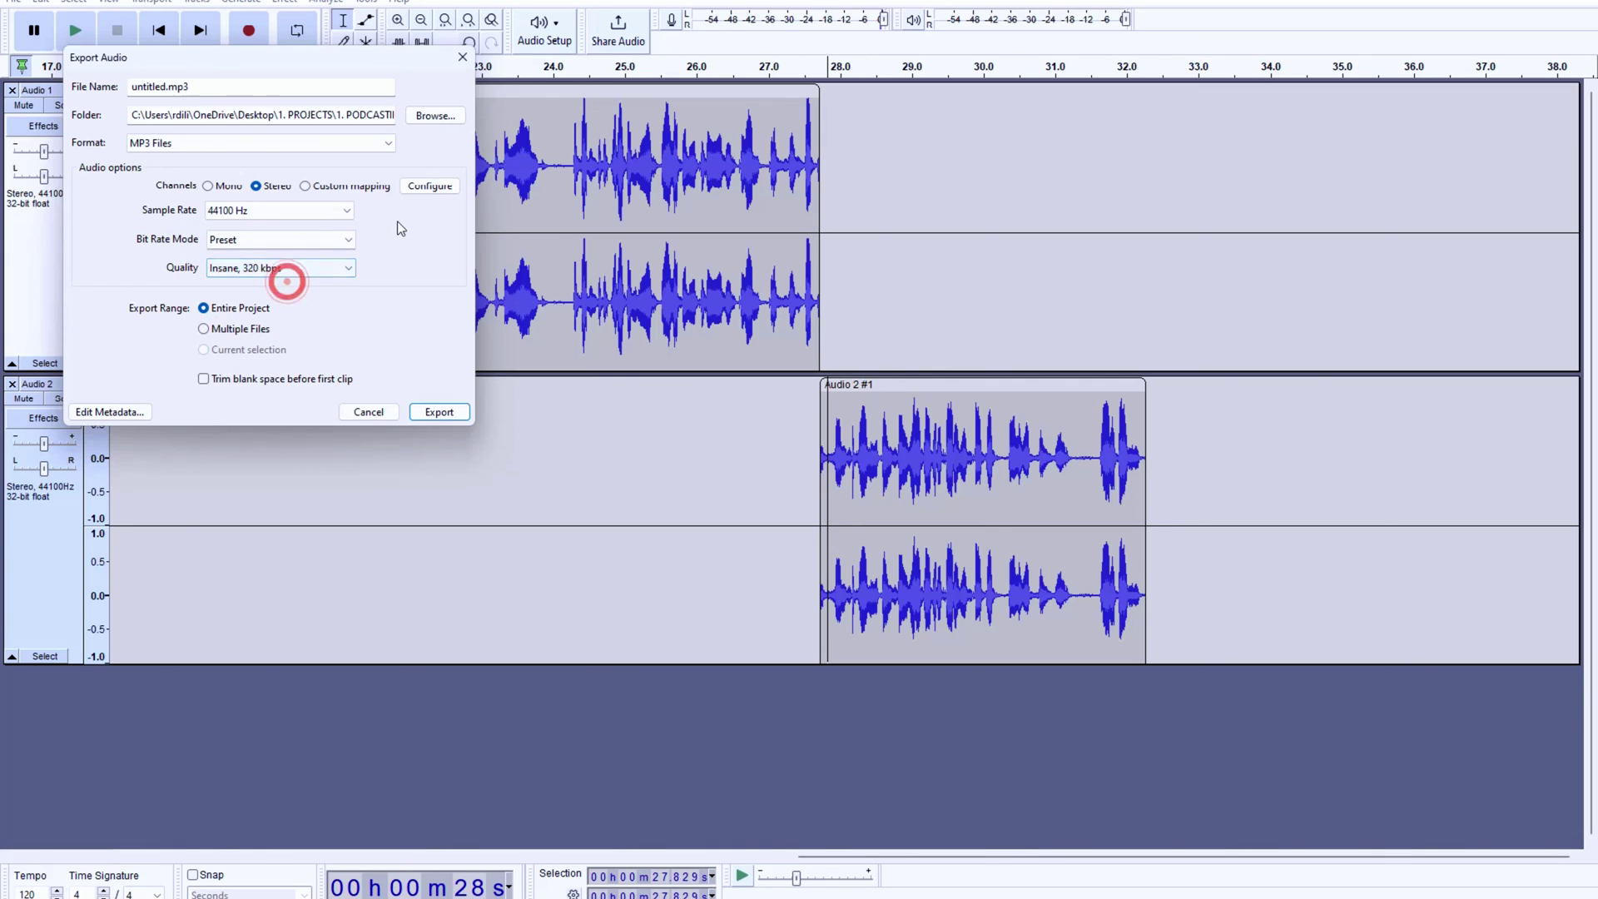
pyautogui.click(348, 271)
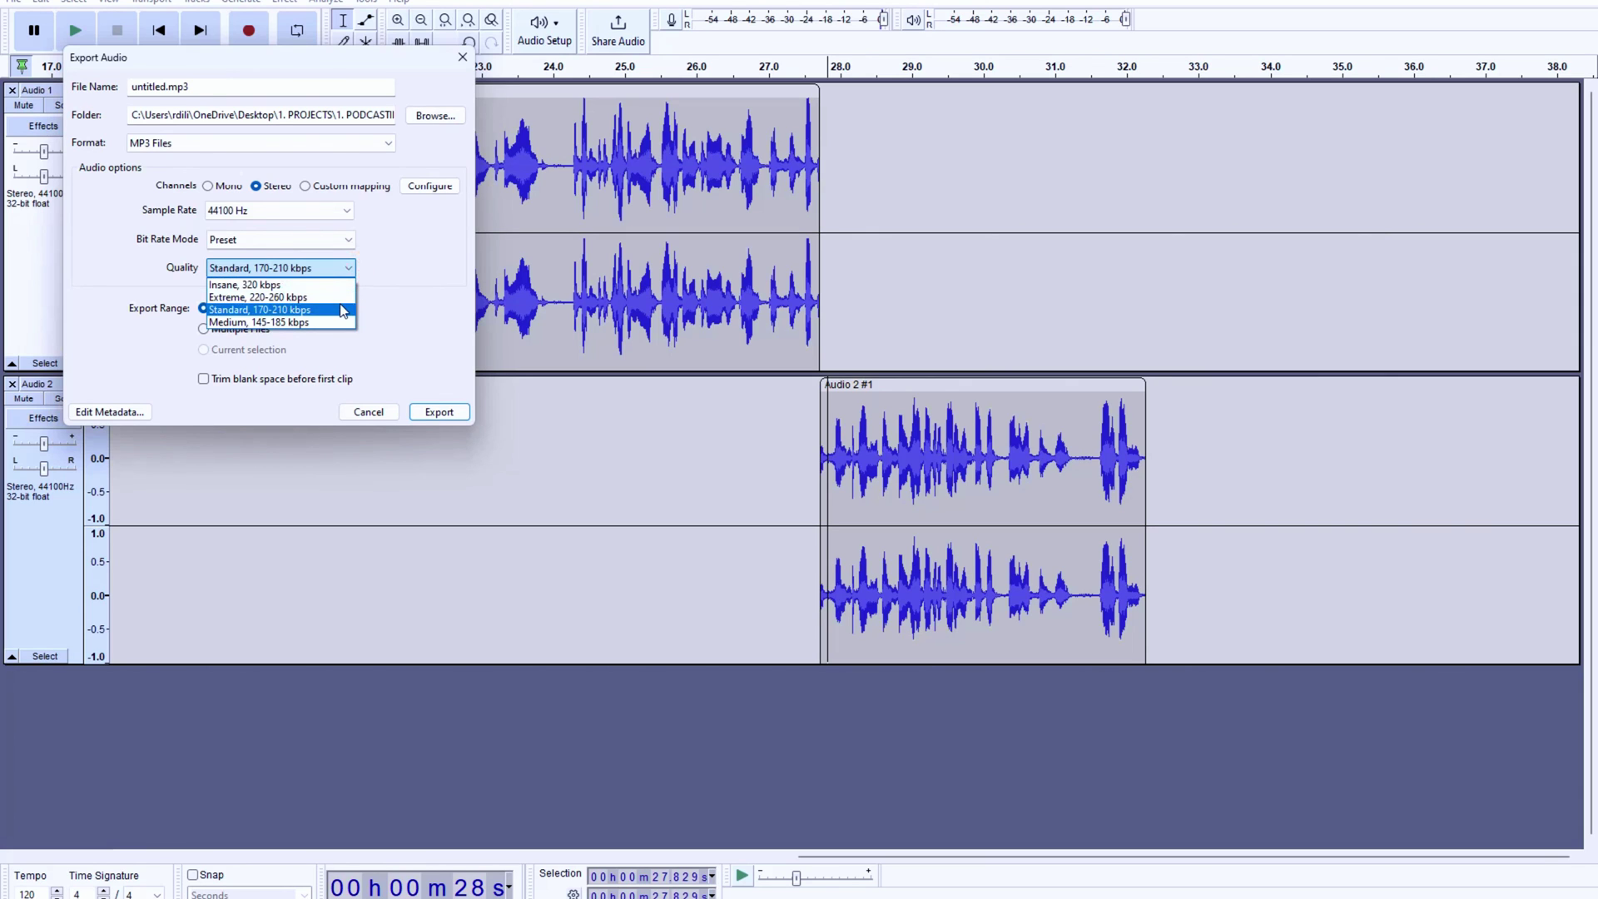
pyautogui.click(340, 303)
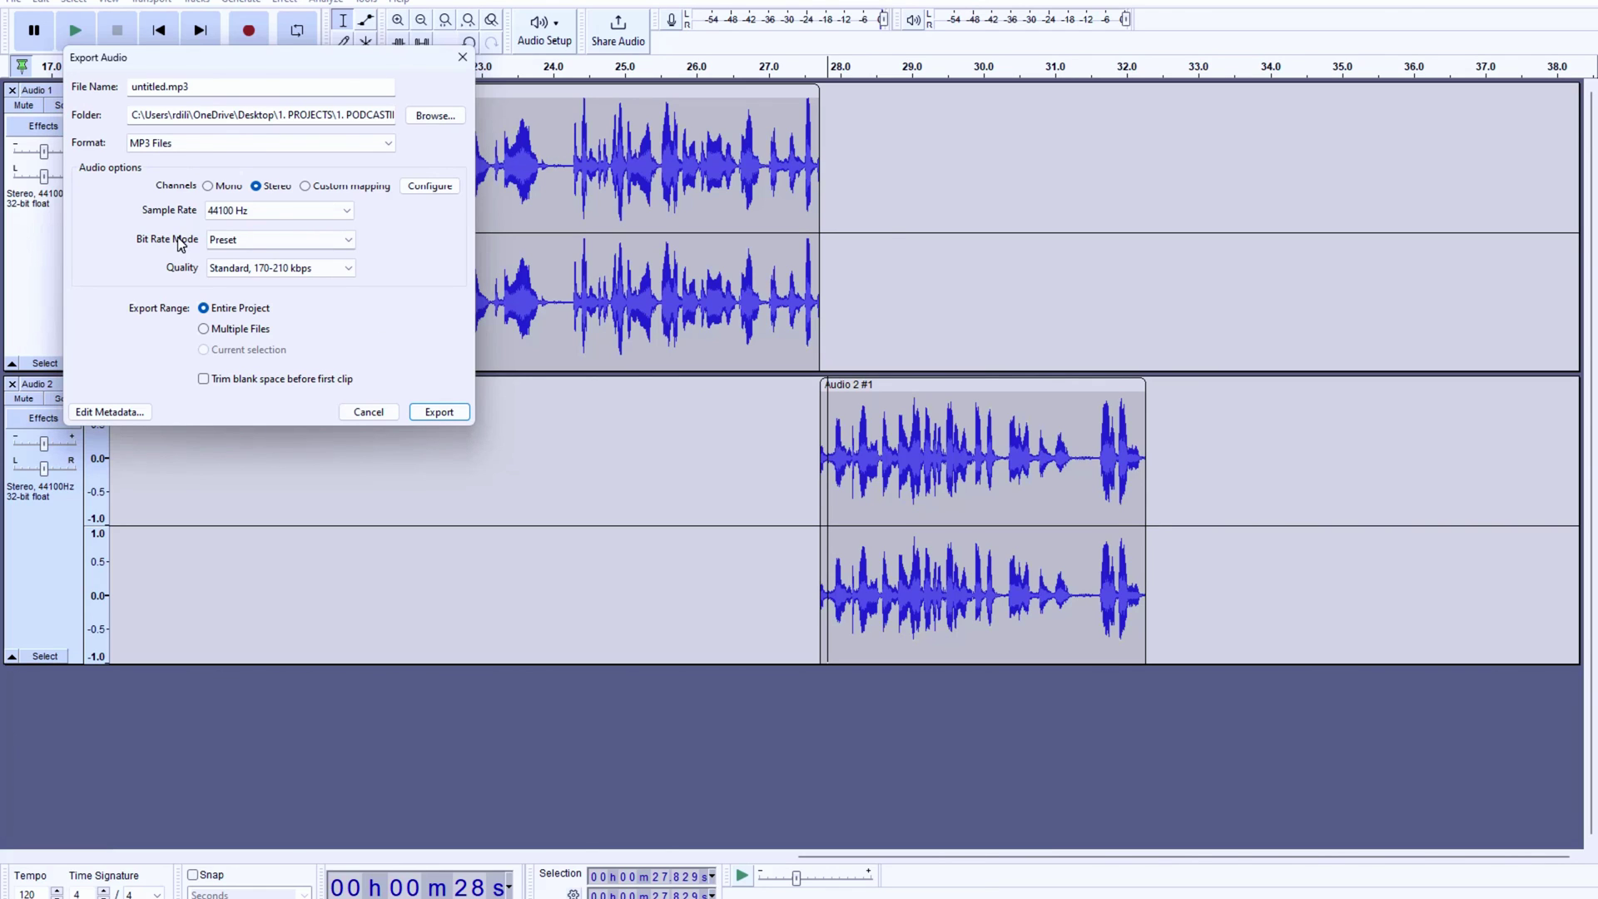
pyautogui.click(136, 415)
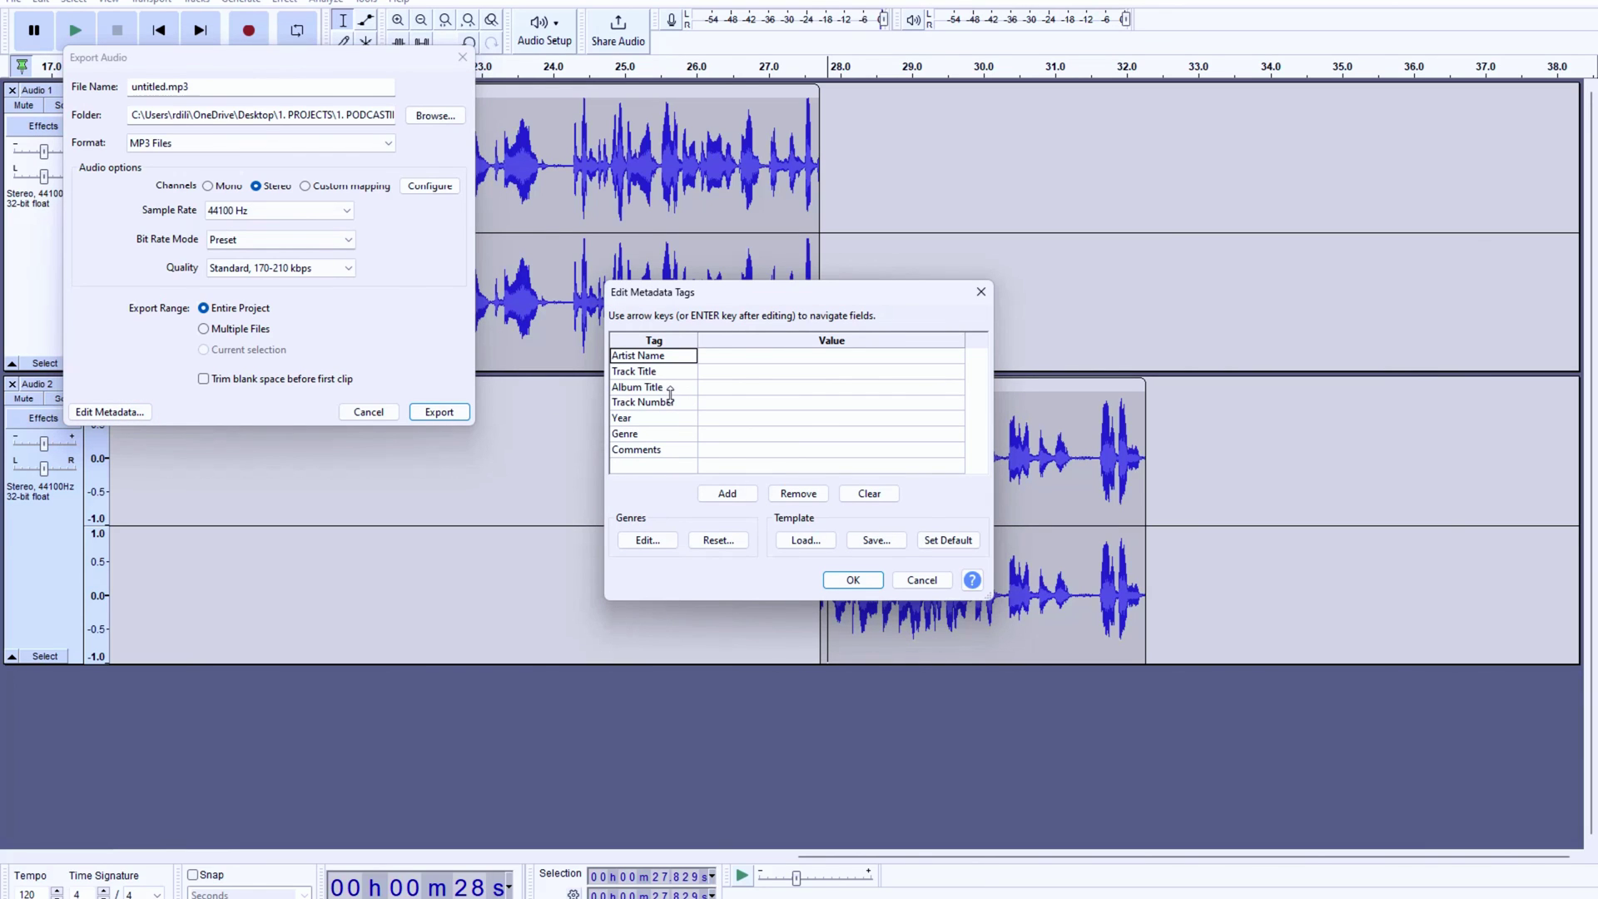
pyautogui.click(730, 355)
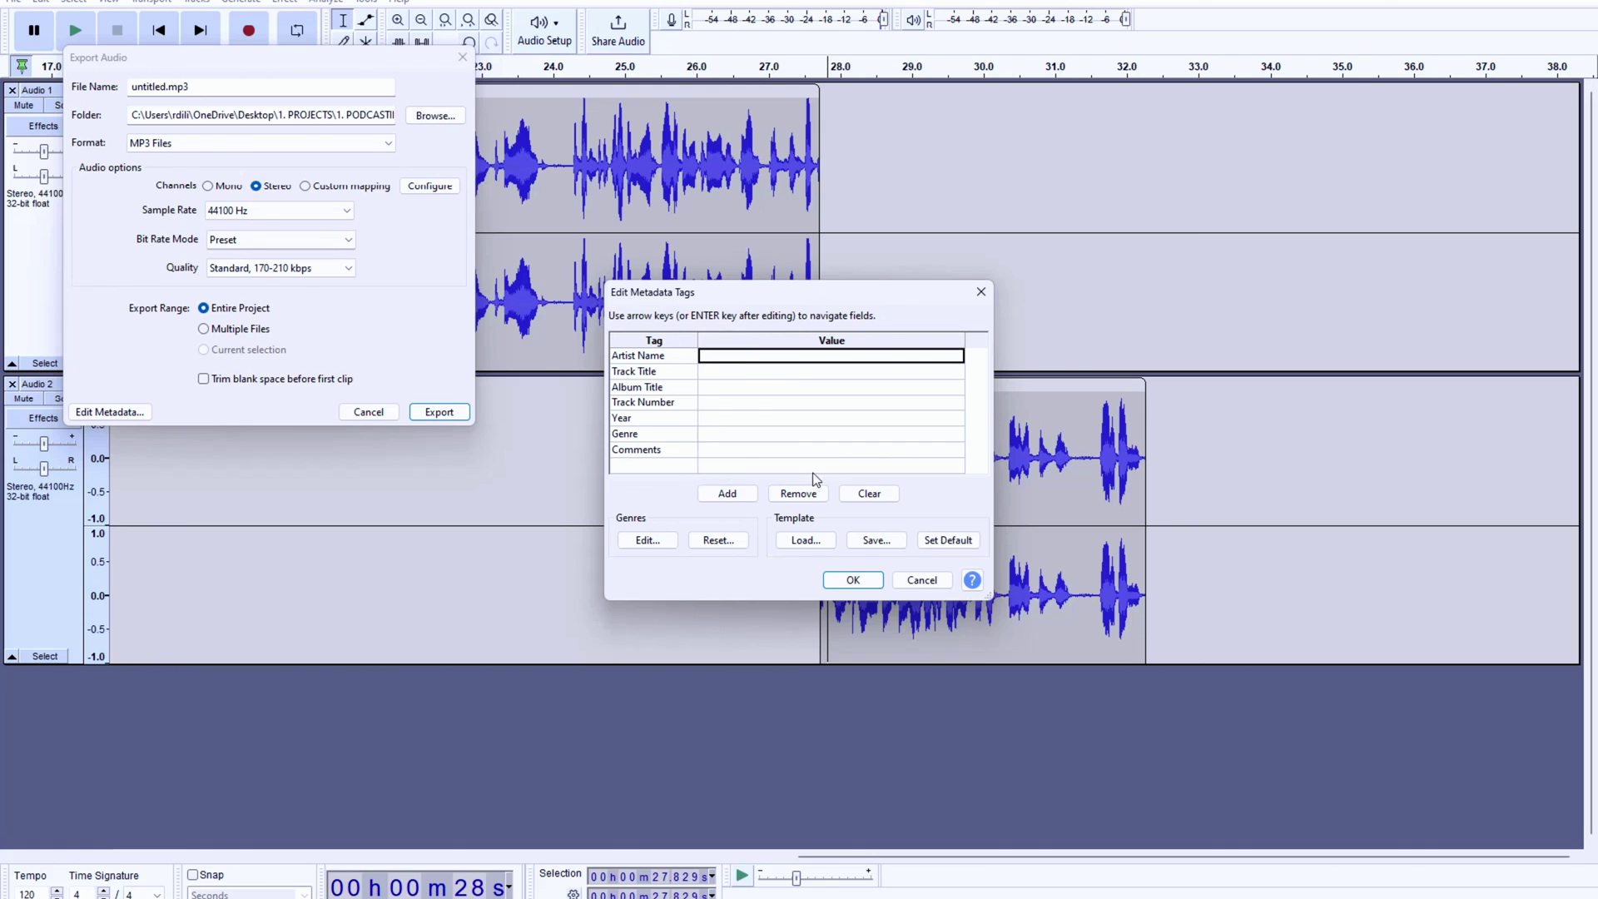
pyautogui.click(854, 580)
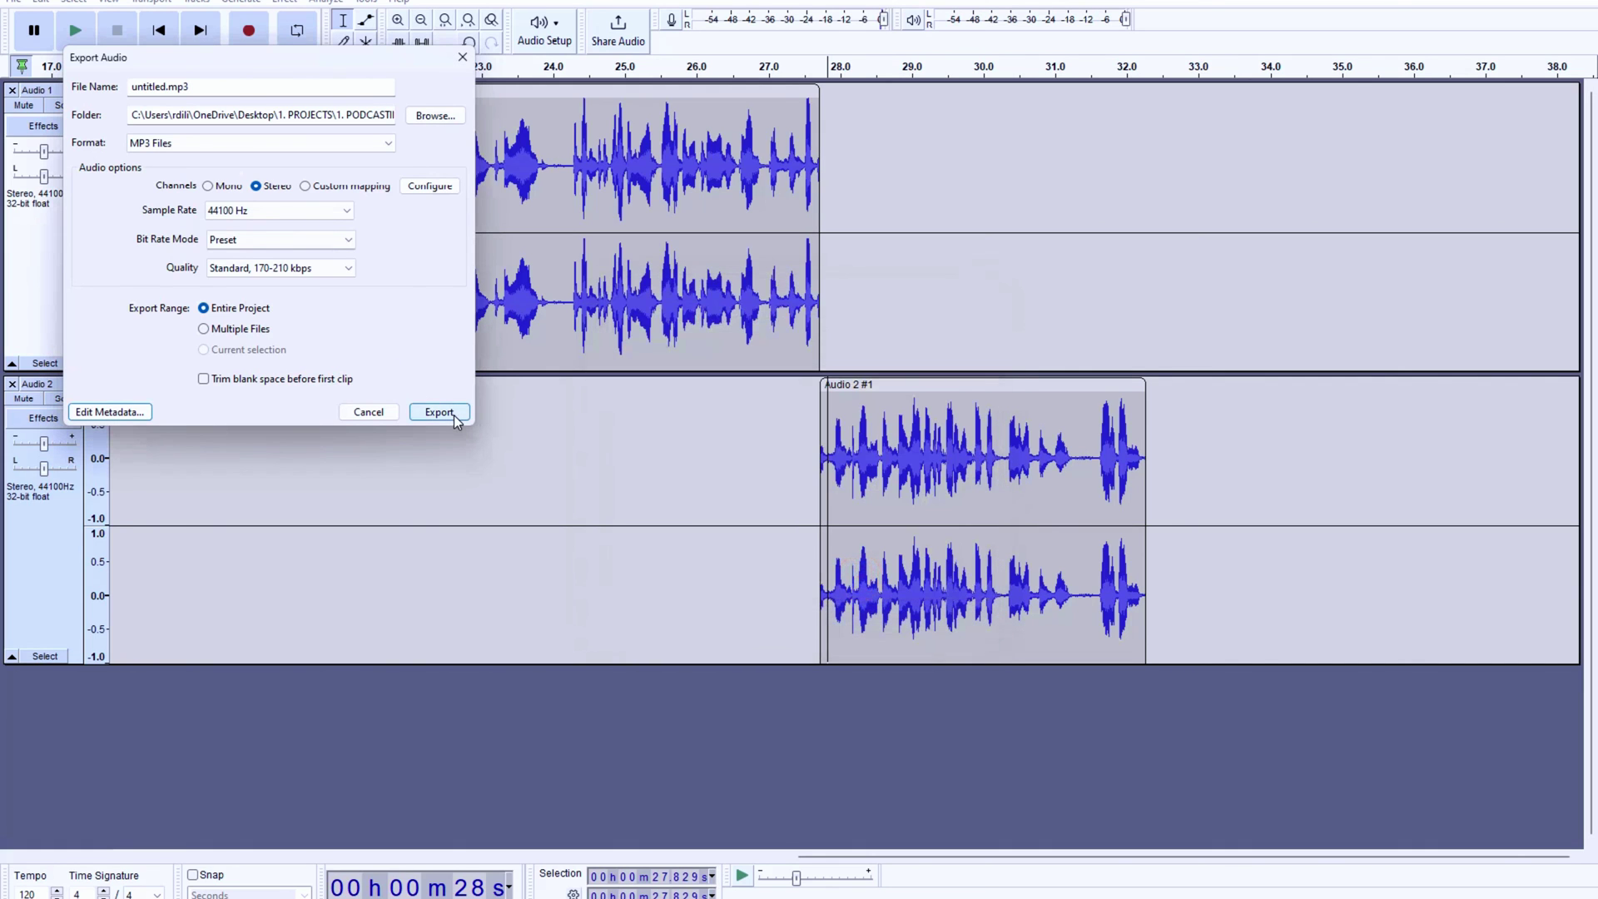